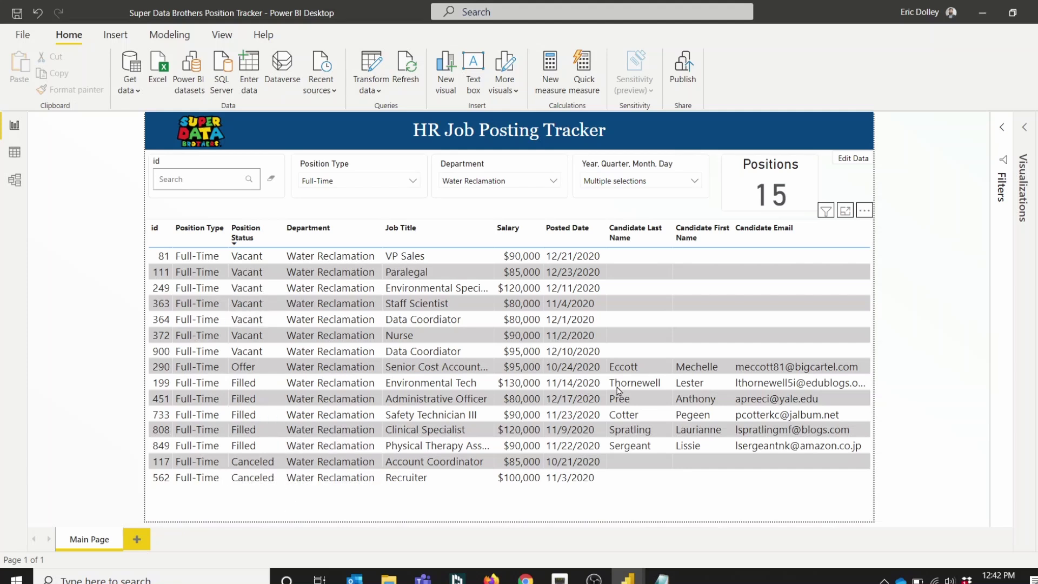
- Open the background color conditional formatting for the Position Status column of the job postings table
{"action": "left_click", "coordinate": [370, 321]}
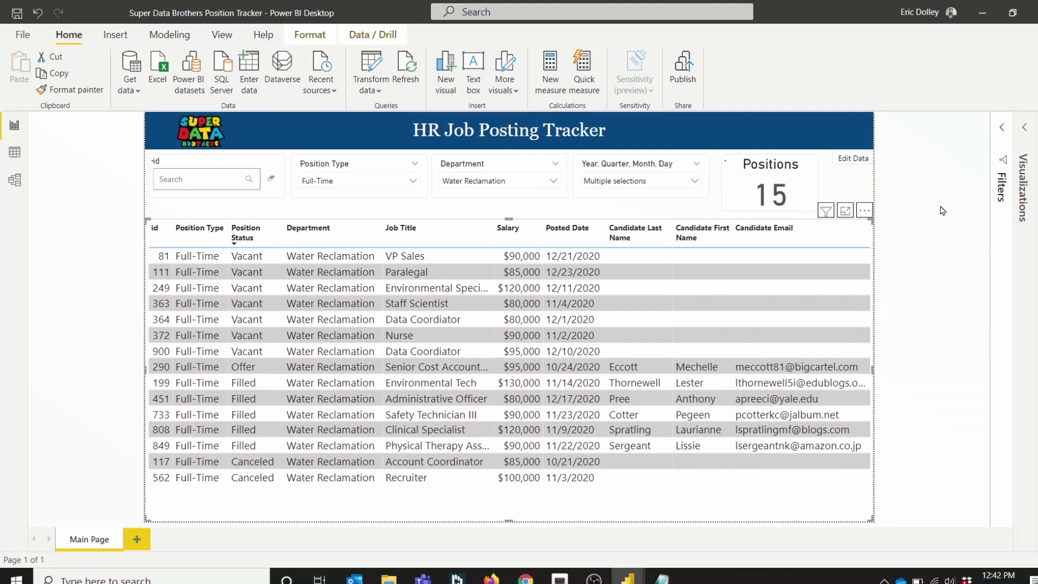
{"action": "left_click", "coordinate": [1031, 132]}
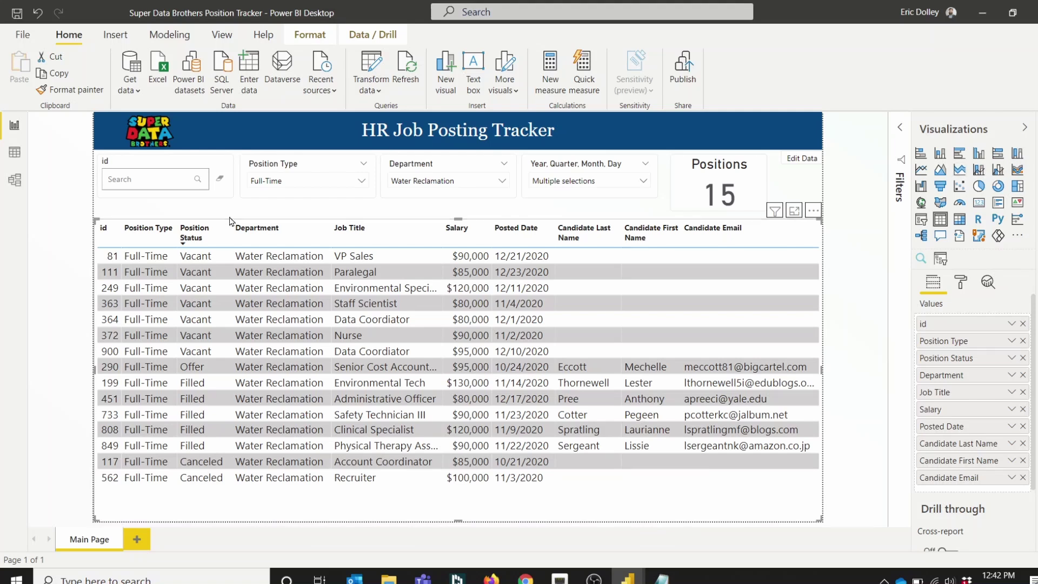
{"action": "left_click", "coordinate": [1012, 358]}
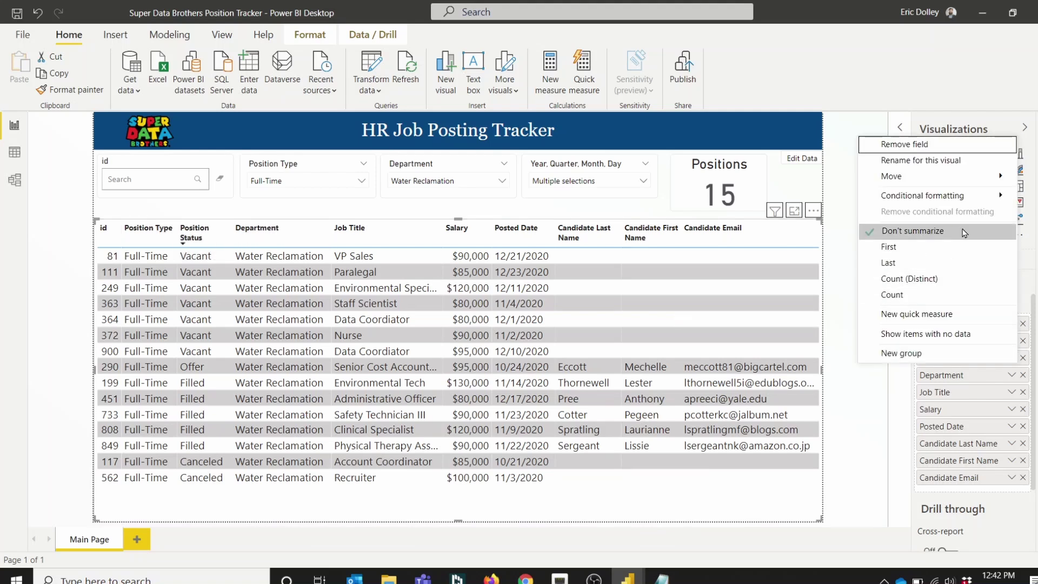
{"action": "mouse_move", "coordinate": [957, 197]}
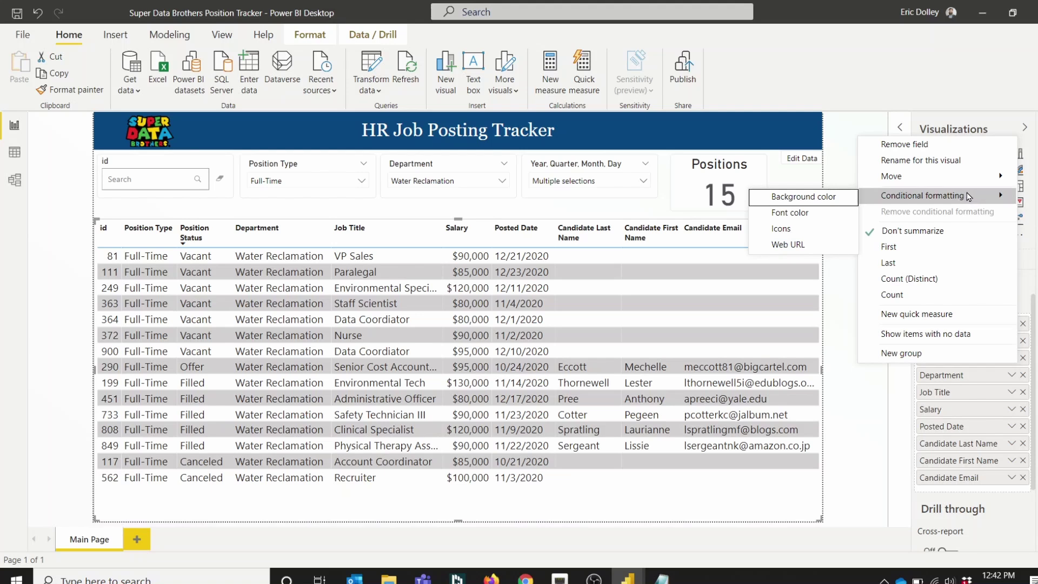
{"action": "left_click", "coordinate": [810, 199]}
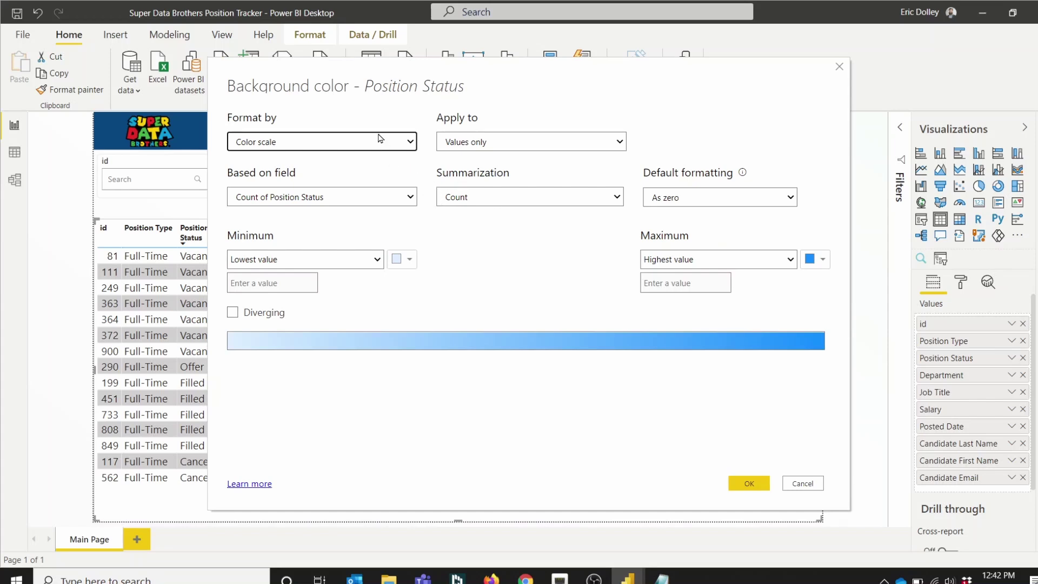
- Select Position Status as the field that the background color is based on
{"action": "left_click", "coordinate": [381, 139]}
{"action": "left_click", "coordinate": [372, 140]}
{"action": "left_click", "coordinate": [377, 198]}
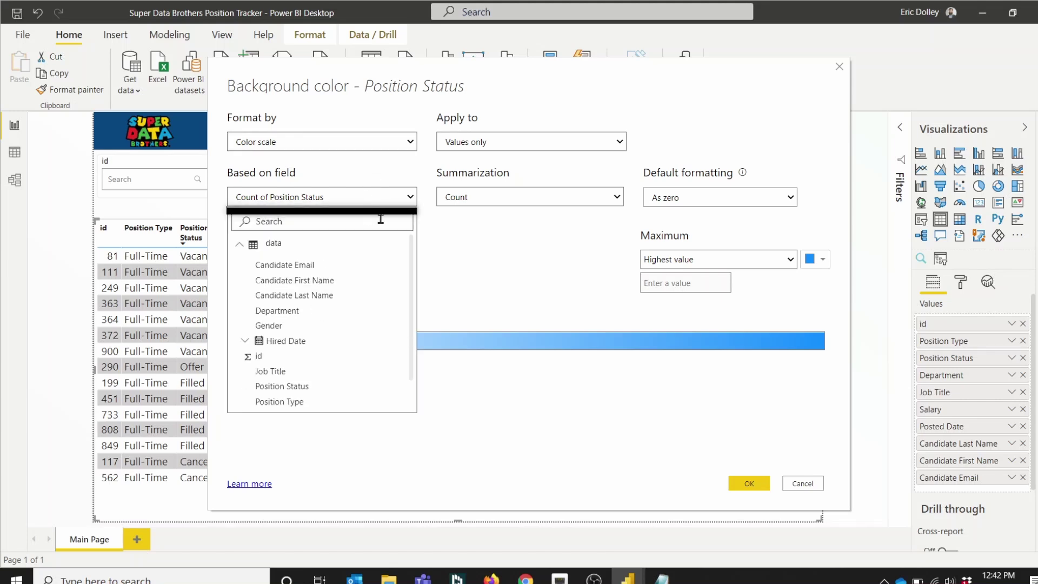
{"action": "scroll", "coordinate": [346, 294], "scroll_direction": "down", "scroll_amount": 1}
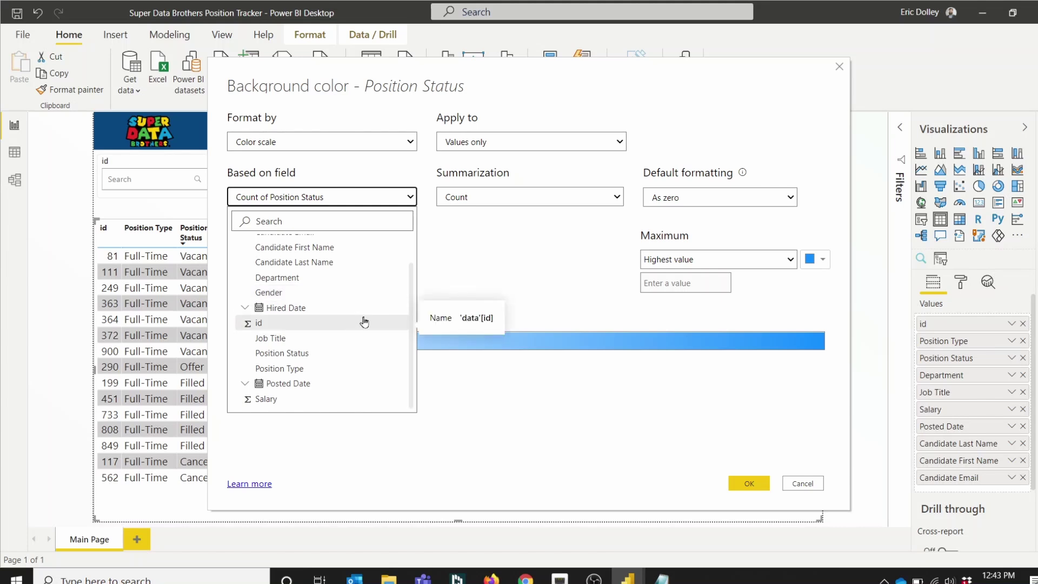
{"action": "left_click", "coordinate": [324, 200]}
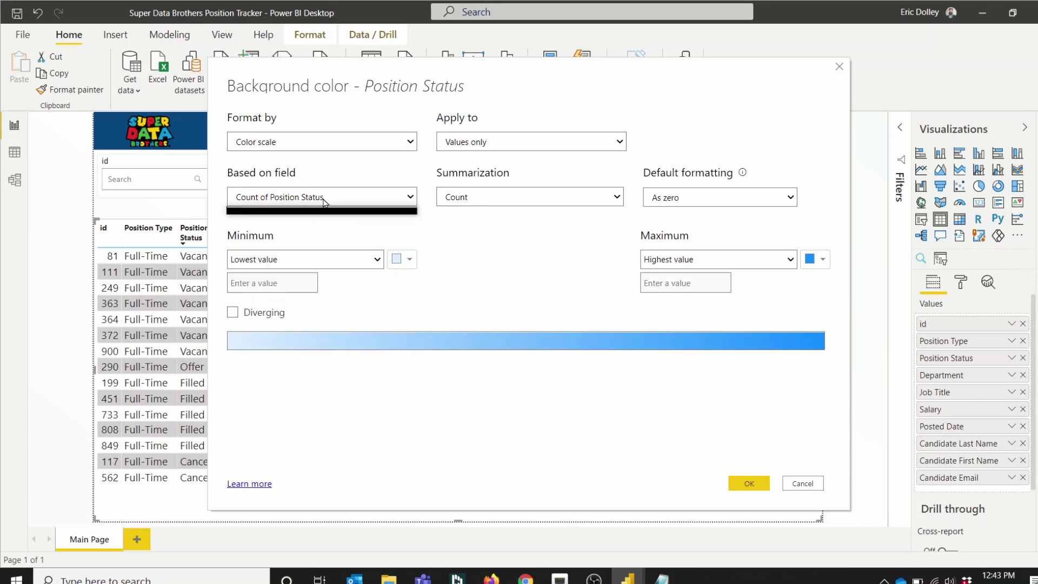
{"action": "left_click", "coordinate": [326, 199]}
{"action": "scroll", "coordinate": [326, 302], "scroll_direction": "down", "scroll_amount": 1}
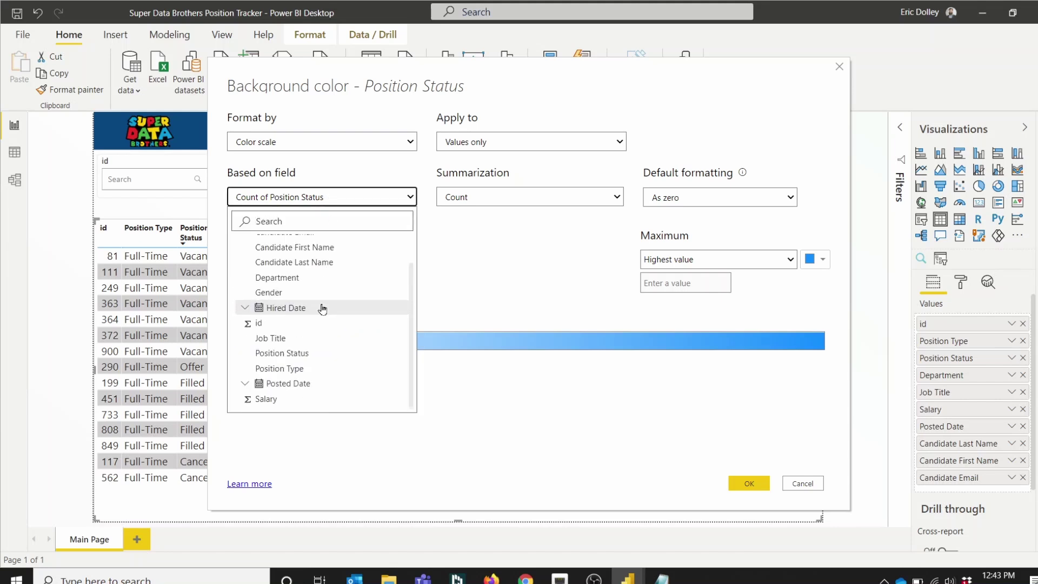
{"action": "left_click", "coordinate": [303, 354]}
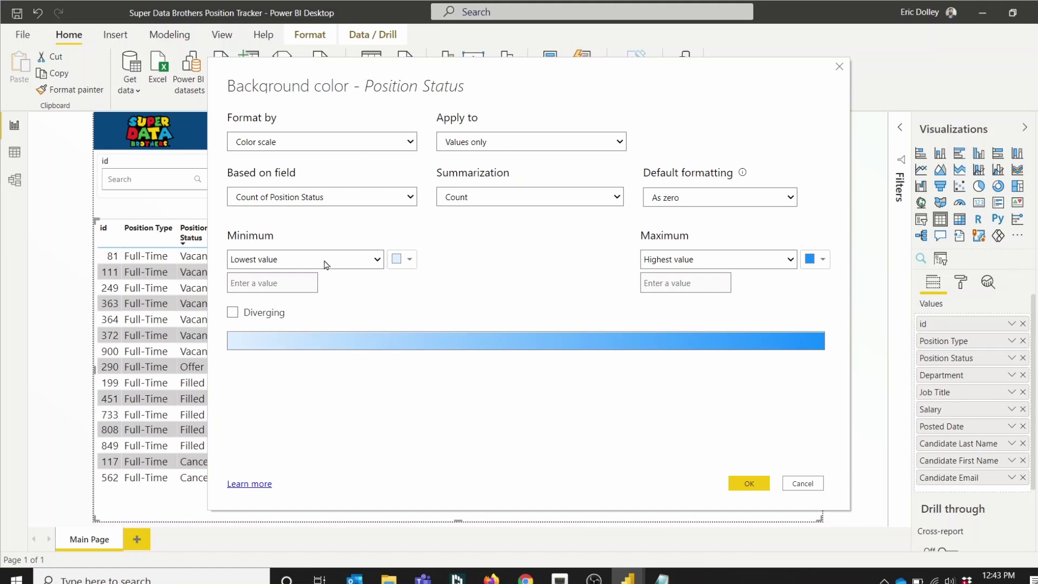
- Set the background color to be formatted by rules and check the based-on field and summarization settings
{"action": "left_click", "coordinate": [391, 147]}
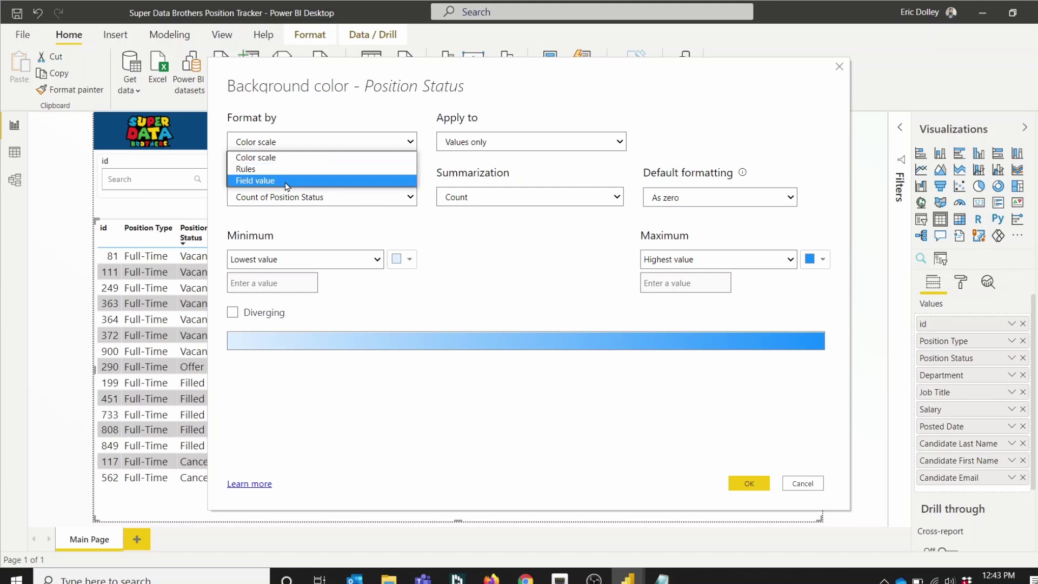
{"action": "left_click", "coordinate": [266, 170]}
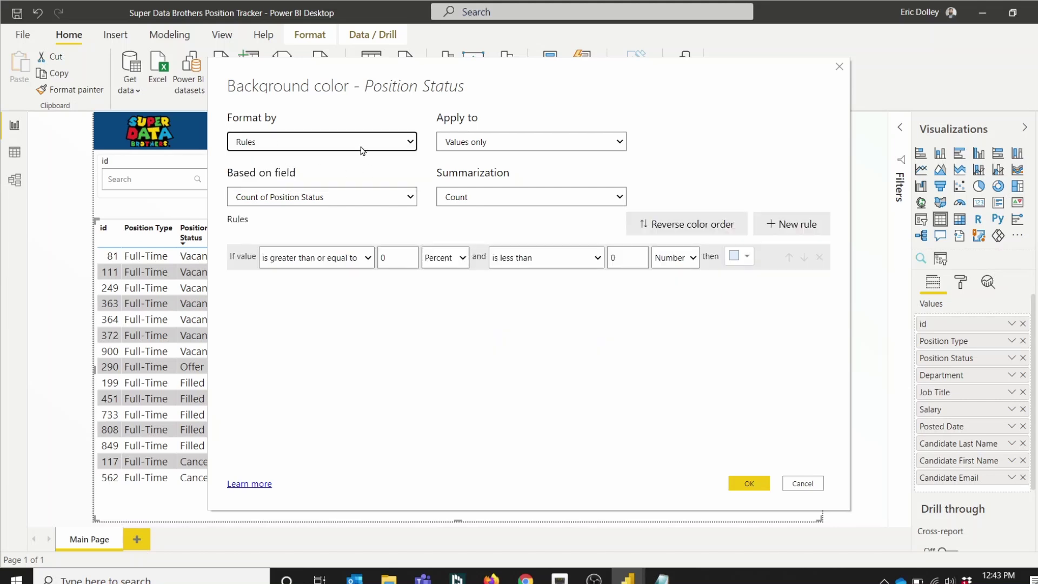
{"action": "left_click", "coordinate": [399, 198]}
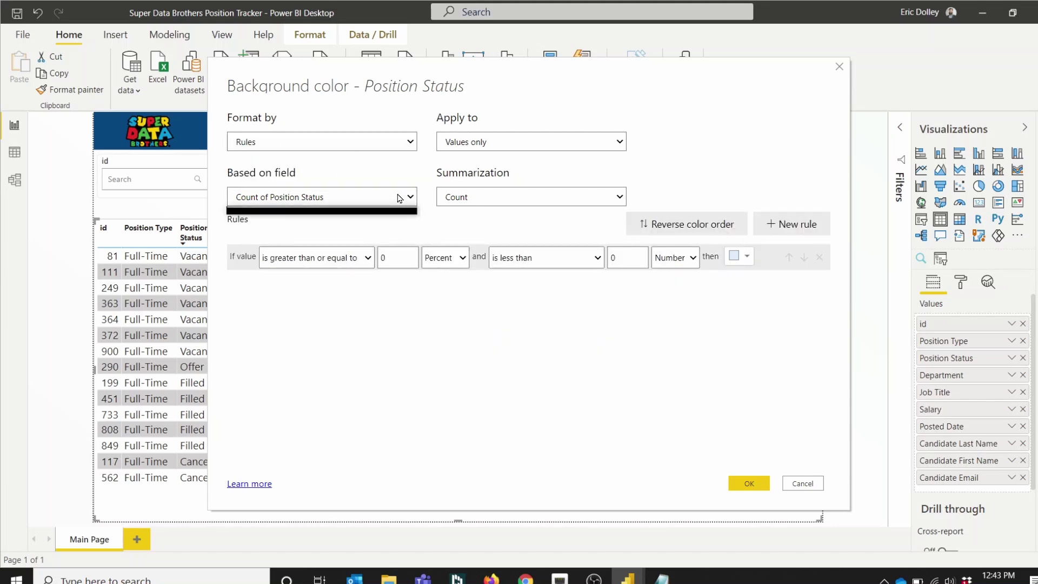
{"action": "left_click", "coordinate": [404, 197]}
{"action": "left_click", "coordinate": [490, 199]}
{"action": "left_click", "coordinate": [493, 196]}
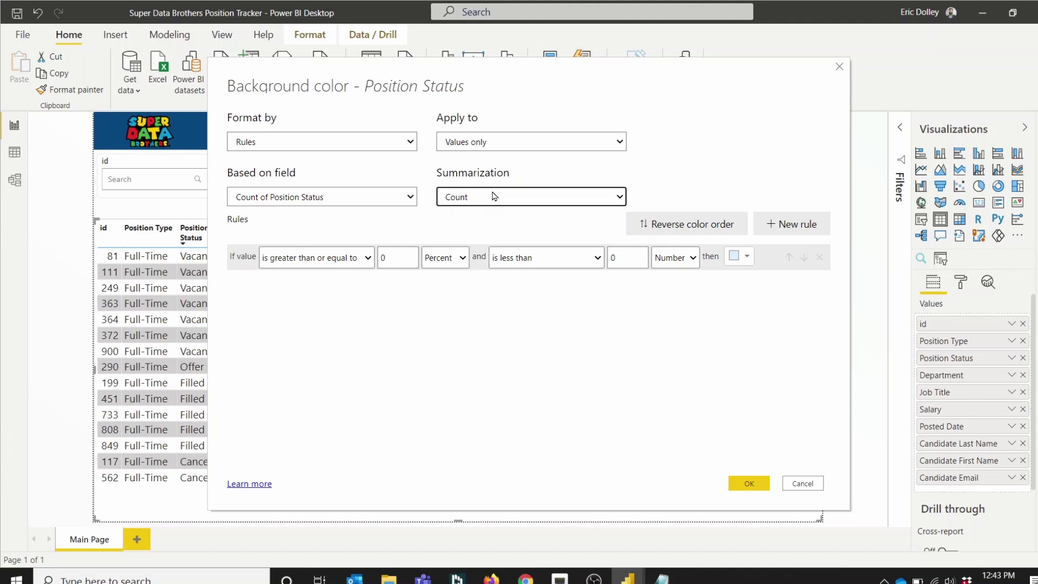
- Try formatting the background color by field value and return it to rules
{"action": "left_click", "coordinate": [397, 146]}
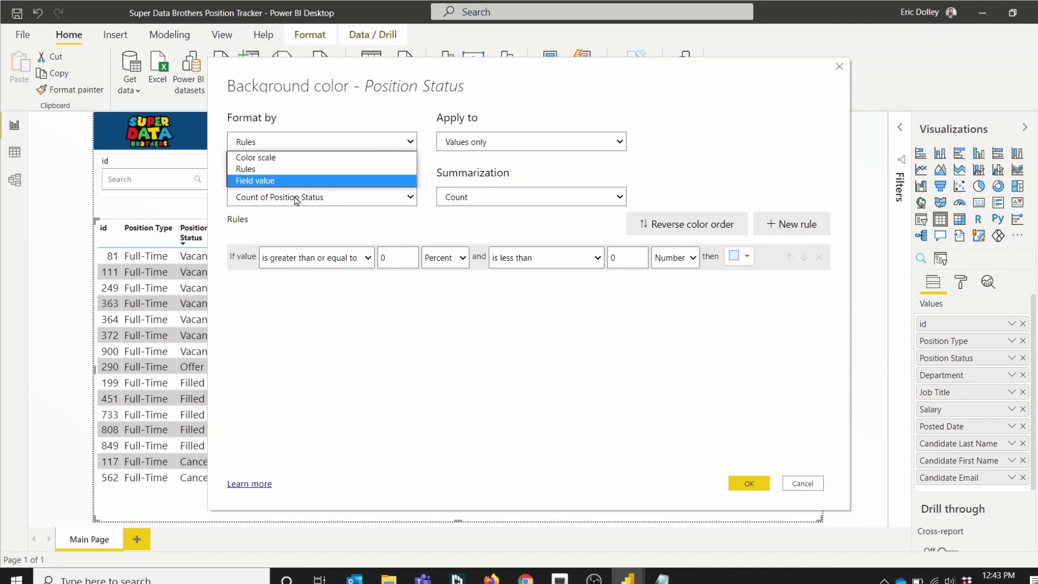
{"action": "left_click", "coordinate": [269, 168]}
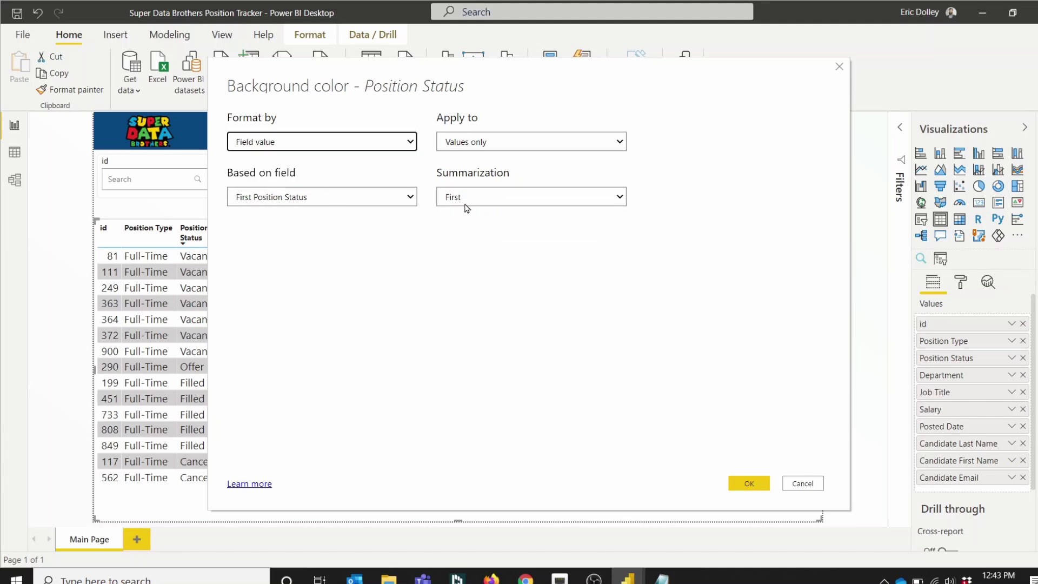
{"action": "left_click", "coordinate": [364, 197]}
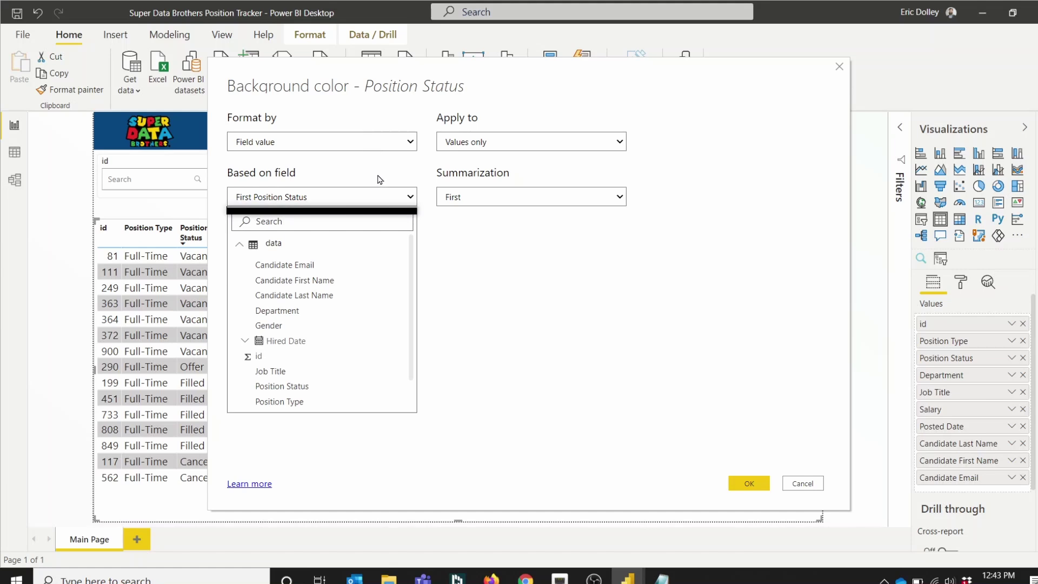
{"action": "left_click", "coordinate": [499, 146]}
{"action": "left_click", "coordinate": [523, 140]}
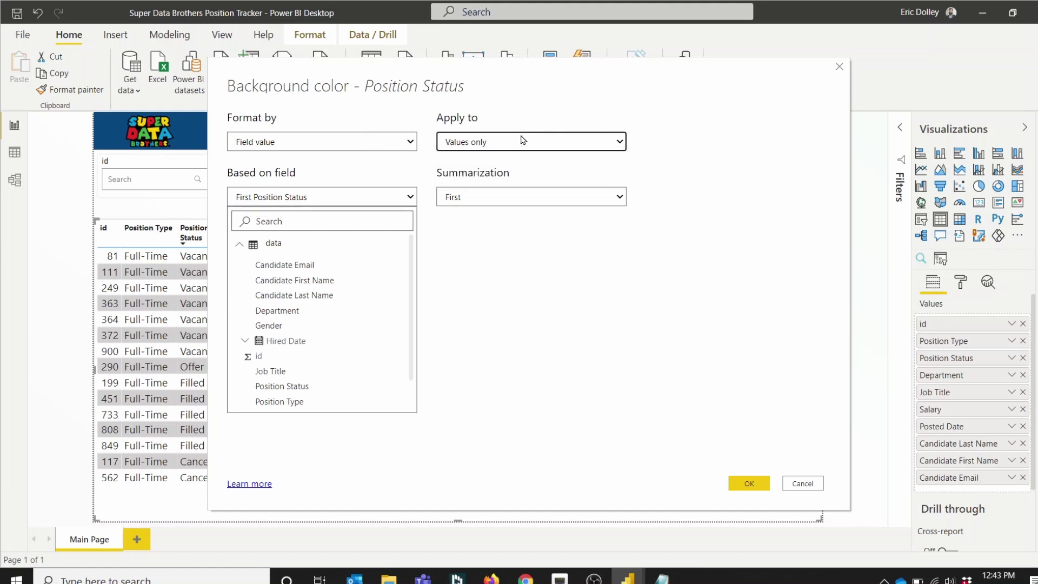
{"action": "left_click", "coordinate": [356, 149]}
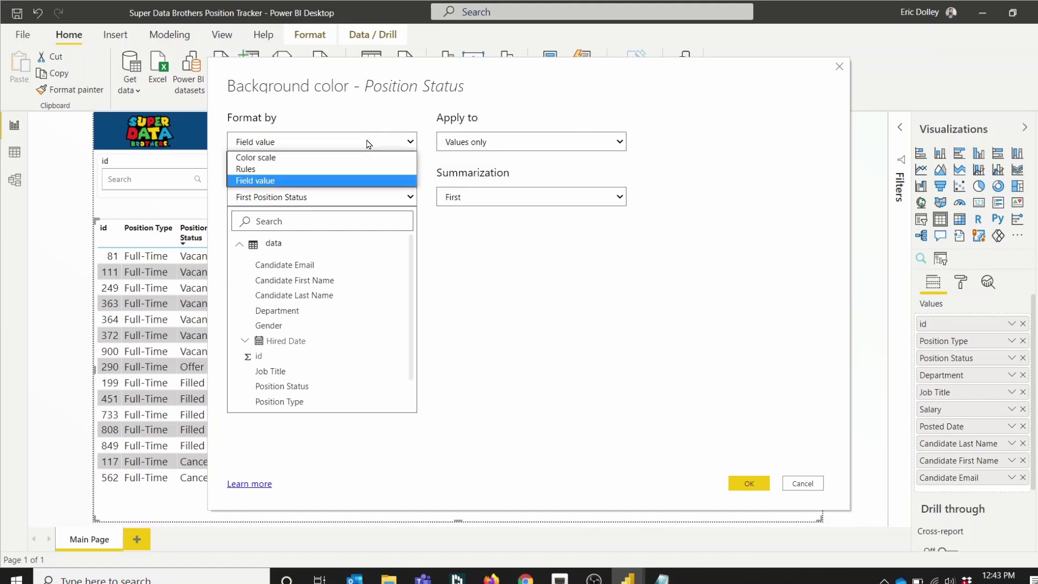
{"action": "left_click", "coordinate": [373, 148]}
{"action": "left_click", "coordinate": [361, 143]}
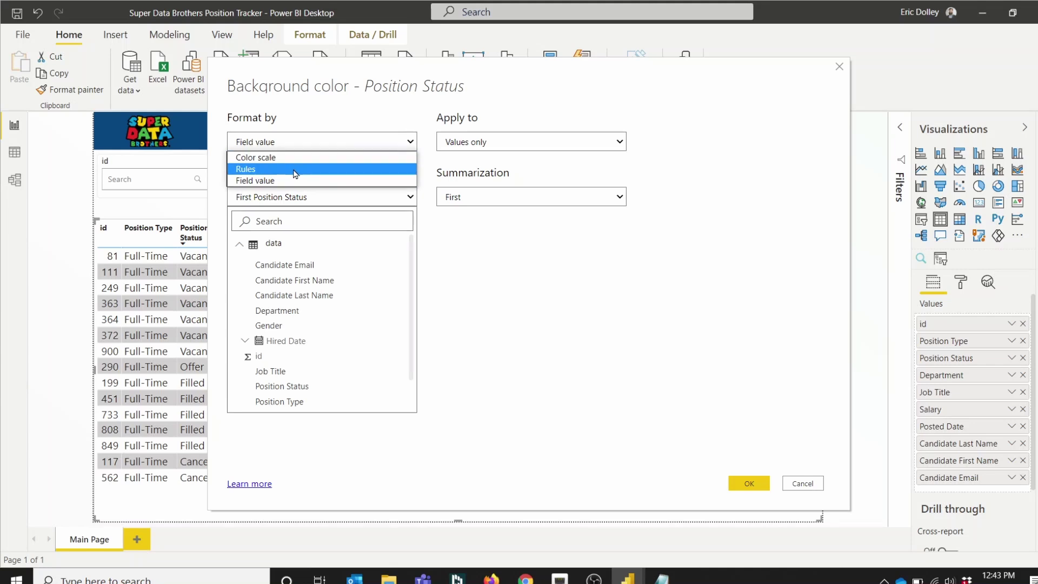
{"action": "left_click", "coordinate": [297, 169]}
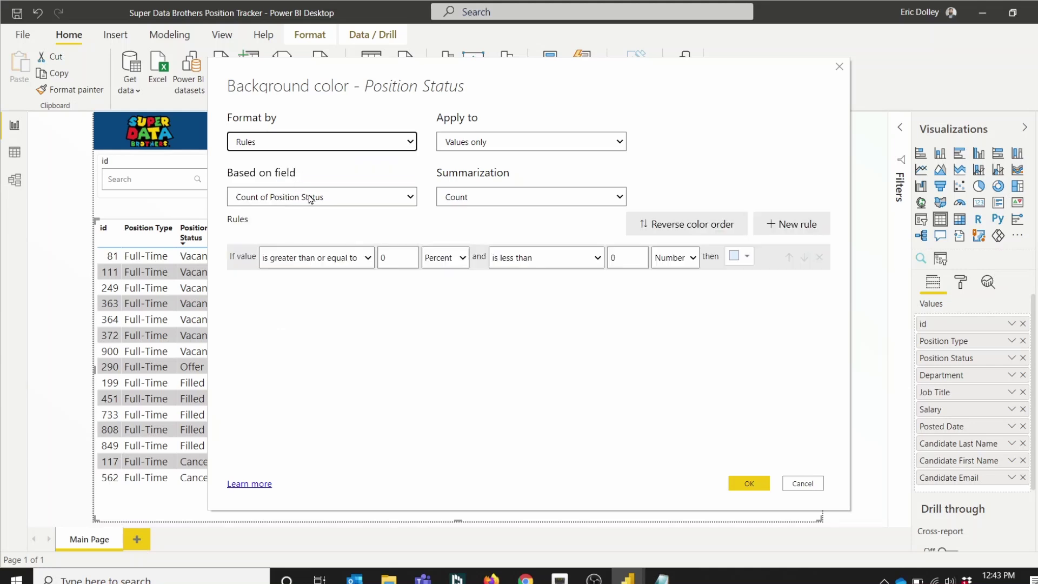
- Set the condition of the first color rule to "is" and select its comparison value
{"action": "left_click", "coordinate": [392, 256]}
{"action": "left_click", "coordinate": [360, 258]}
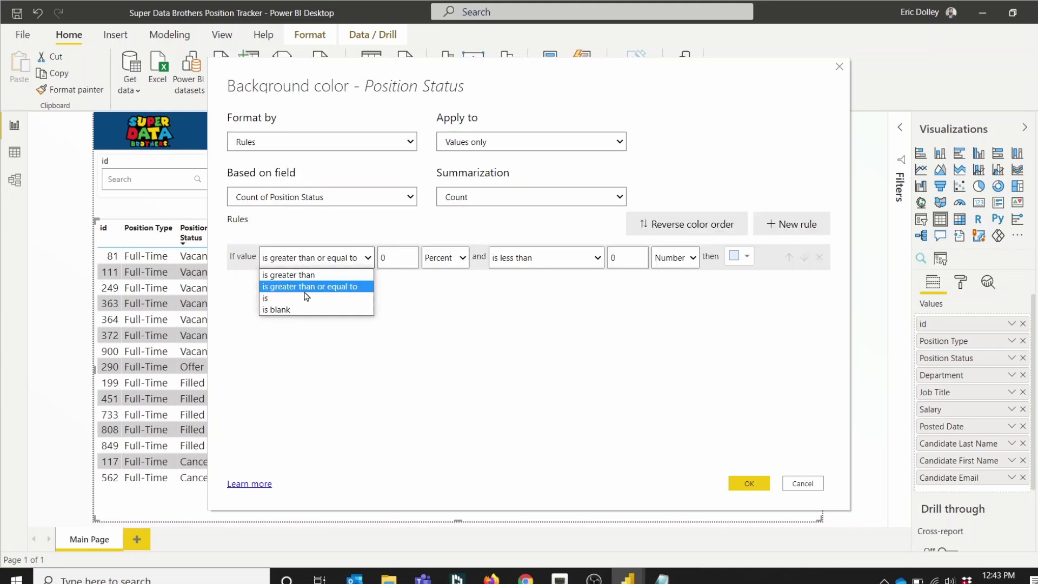
{"action": "left_click", "coordinate": [304, 297]}
{"action": "double_click", "coordinate": [380, 260]}
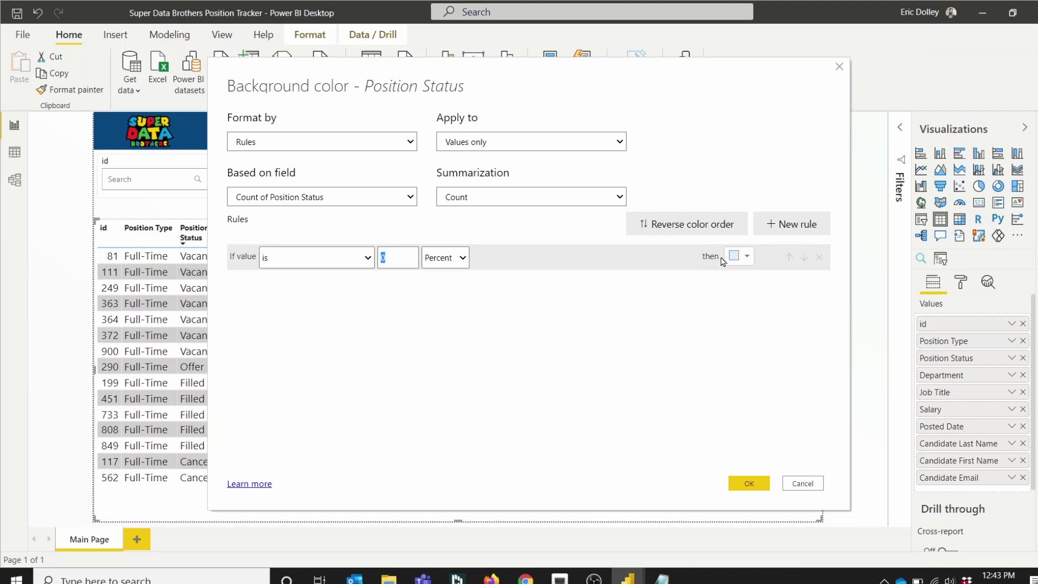
- Add a second color rule with the condition "is" and the value 1, and apply the background formatting
{"action": "left_click", "coordinate": [788, 222]}
{"action": "left_click", "coordinate": [331, 285]}
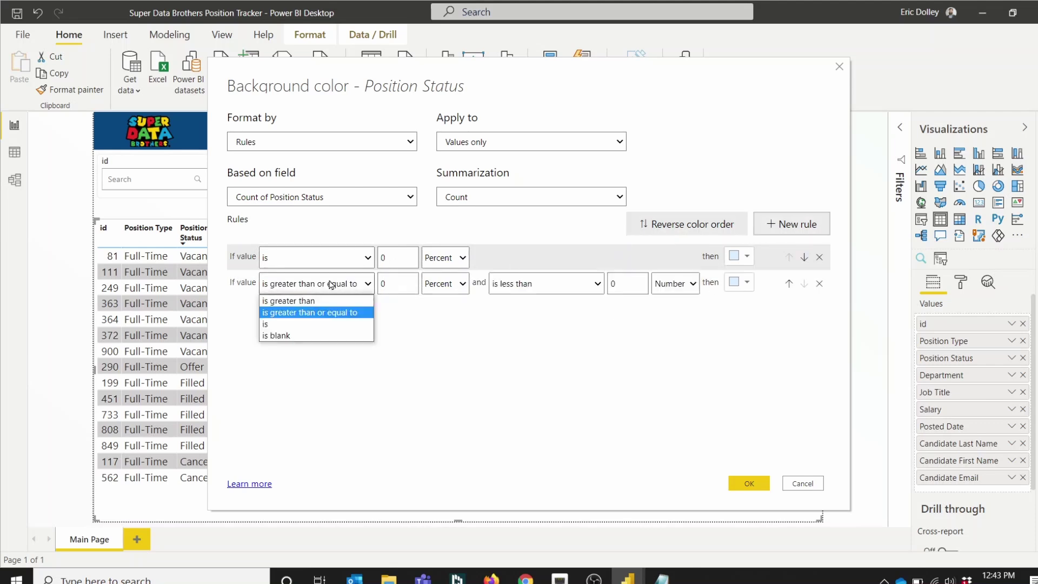
{"action": "left_click", "coordinate": [286, 323]}
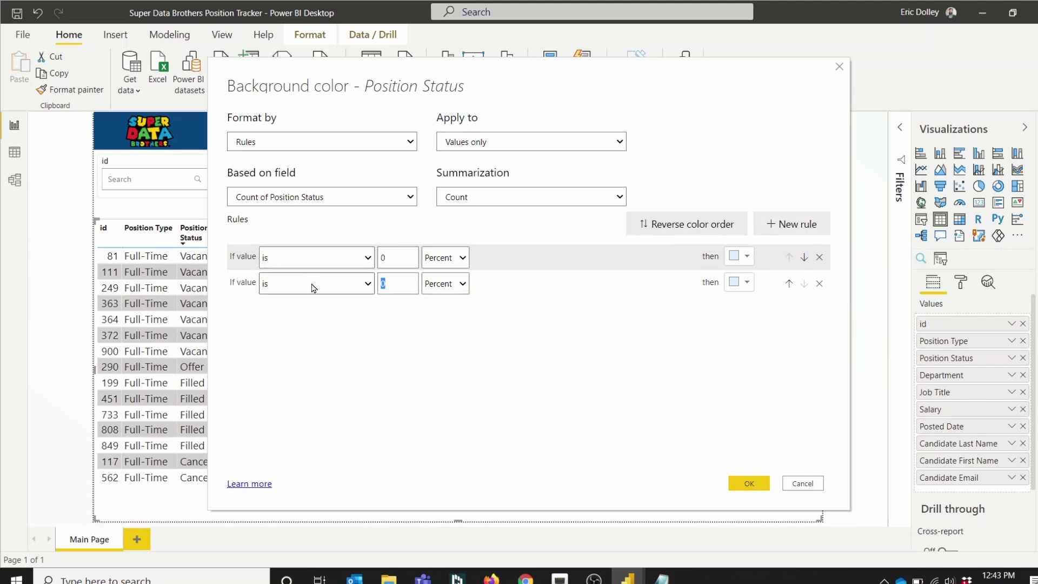
{"action": "type", "text": "1"}
{"action": "left_click_drag", "start_coordinate": [347, 84], "coordinate": [427, 91]}
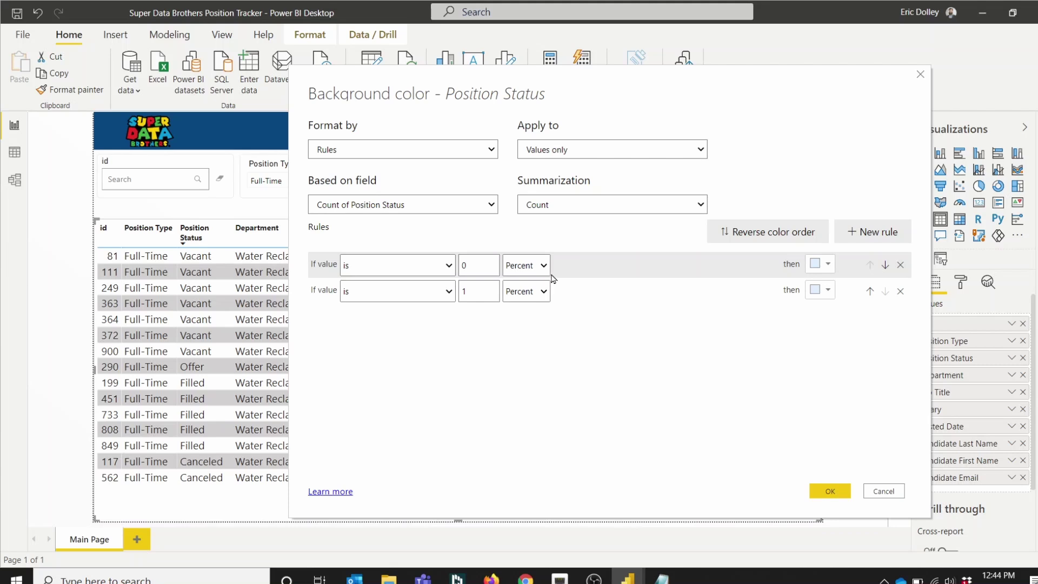
{"action": "left_click", "coordinate": [832, 492]}
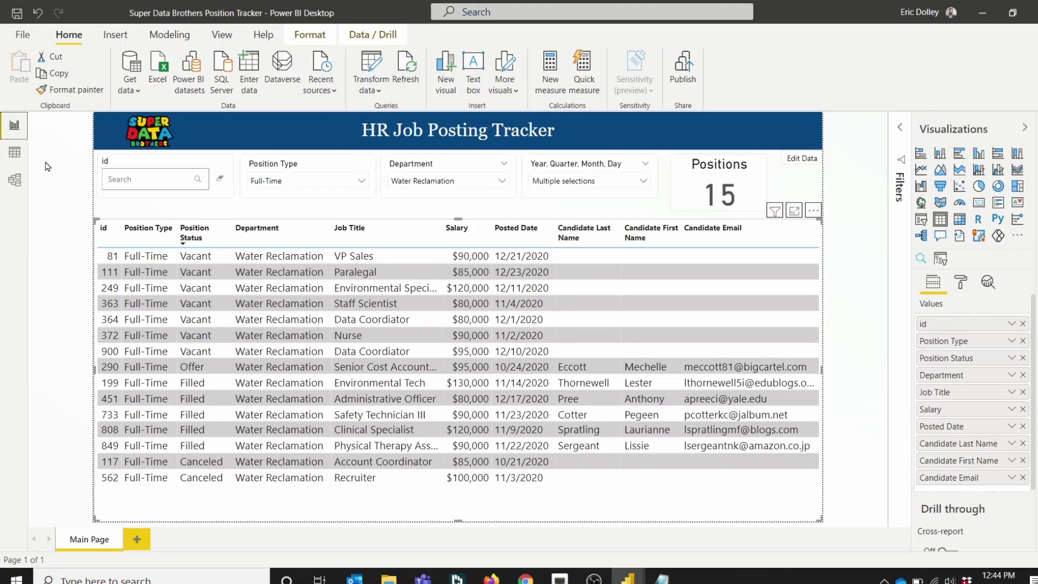
- In the data table, create a calculated column named Position Status Color Num with a SWITCH formula evaluating data[Position Status]
{"action": "left_click", "coordinate": [17, 155]}
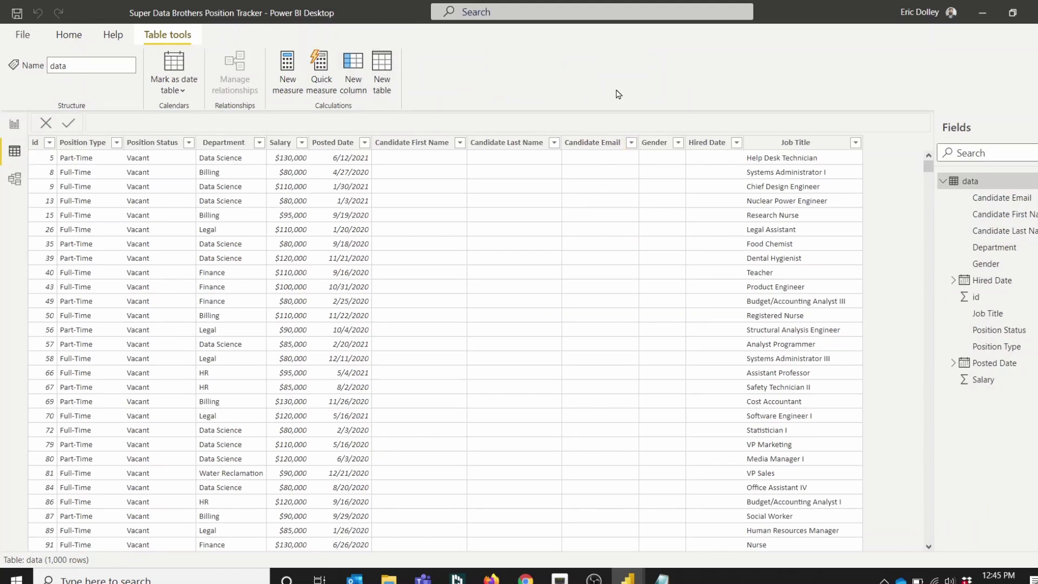
{"action": "left_click", "coordinate": [354, 75]}
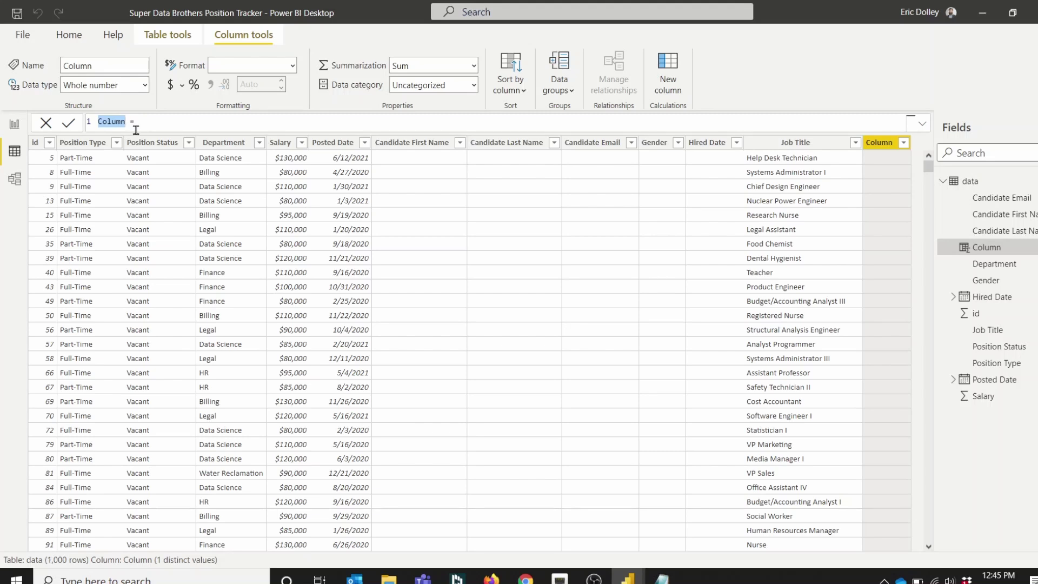
{"action": "type", "text": "Position Status Col"}
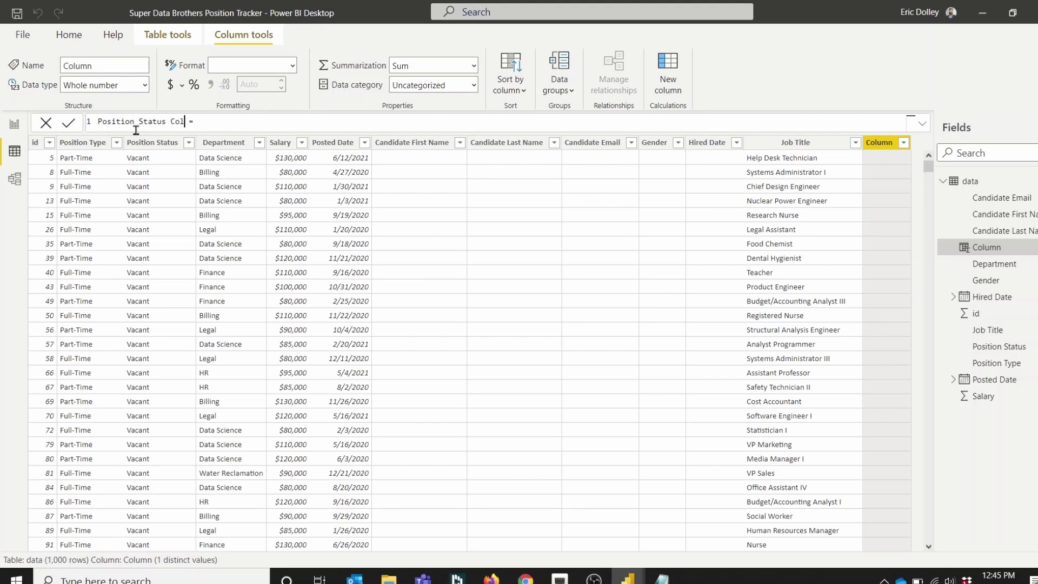
{"action": "type", "text": "or Num = SWITCH("}
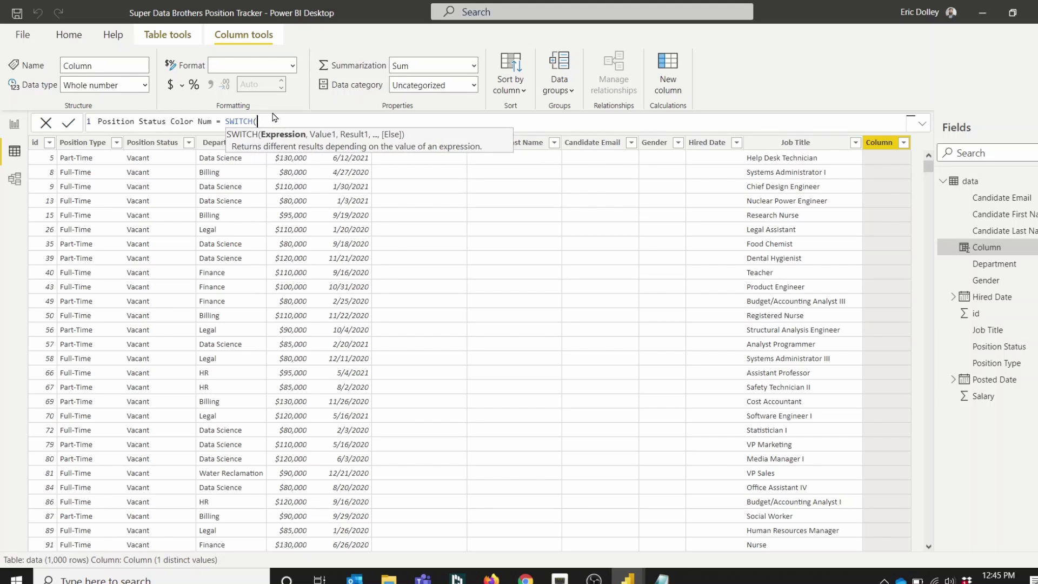
{"action": "type", "text": "Posit"}
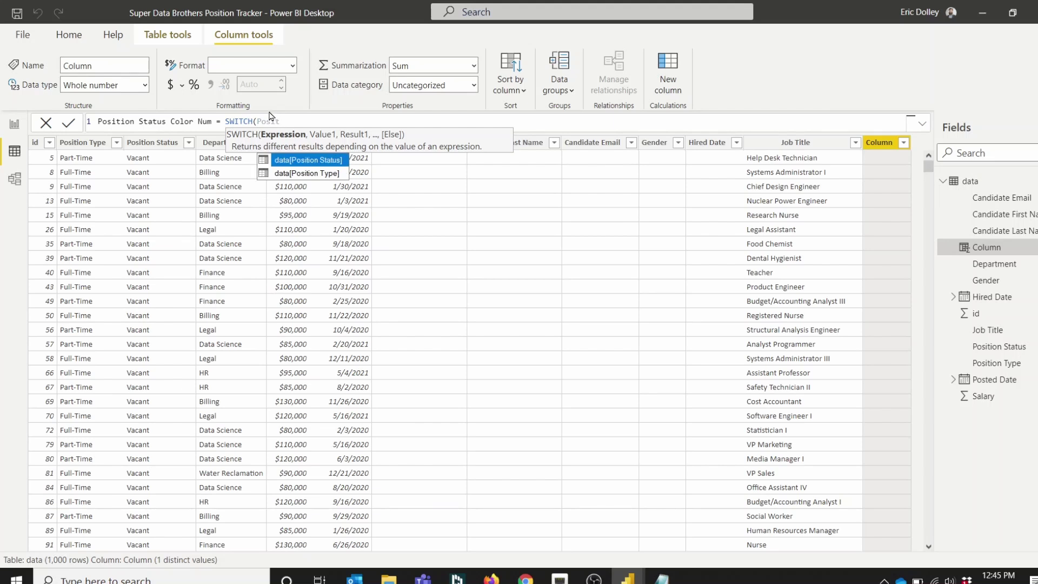
{"action": "left_click", "coordinate": [298, 163]}
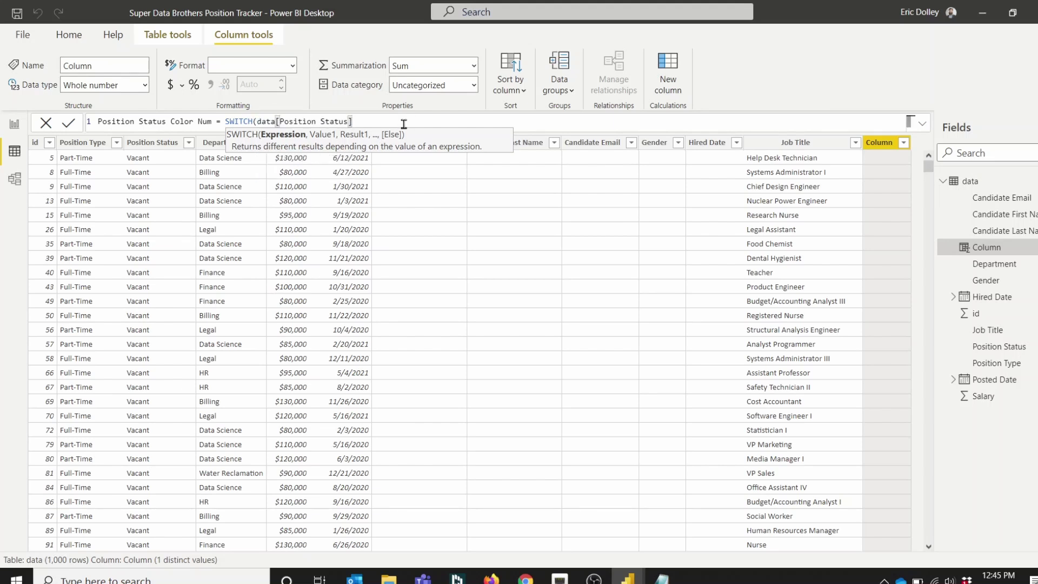
- In the SWITCH formula, map the status "Vacant" to 1 and "Offer" to 2
{"action": "type", "text": ",\"Vacant"}
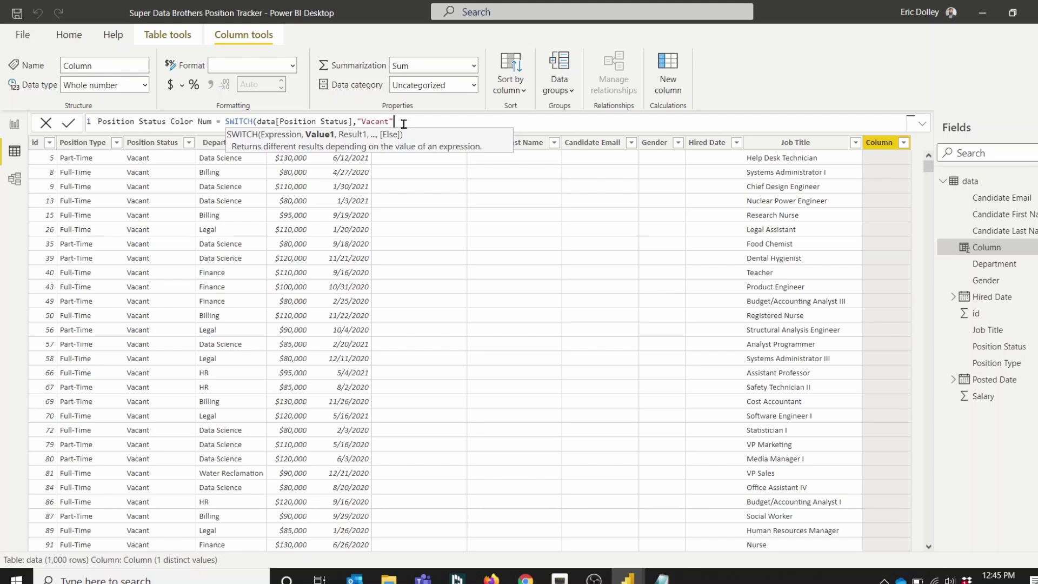
{"action": "type", "text": ","}
{"action": "type", "text": "1,"}
{"action": "key", "text": "shift+Return"}
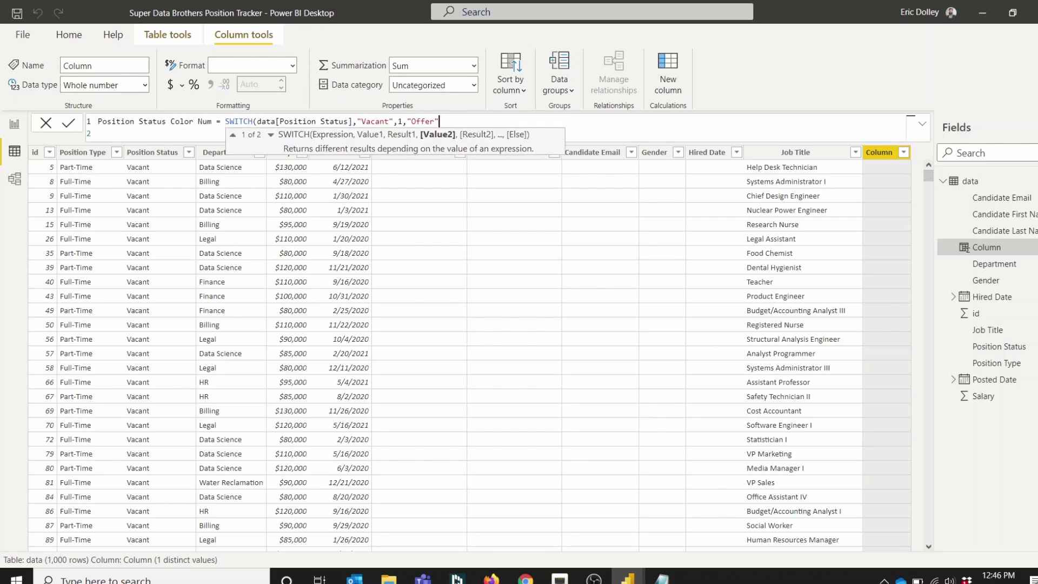
{"action": "type", "text": ","}
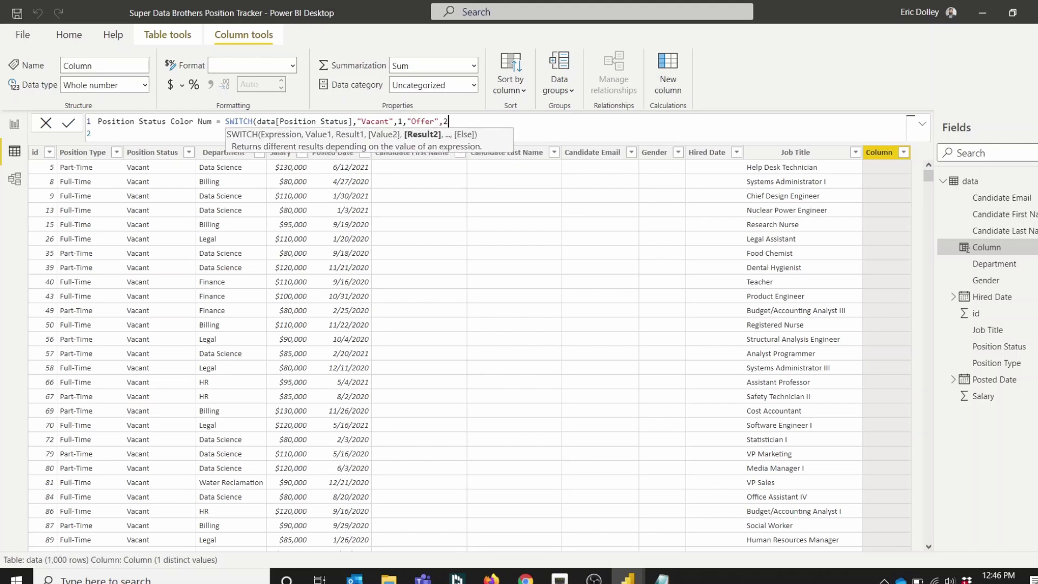
{"action": "type", "text": "2\""}
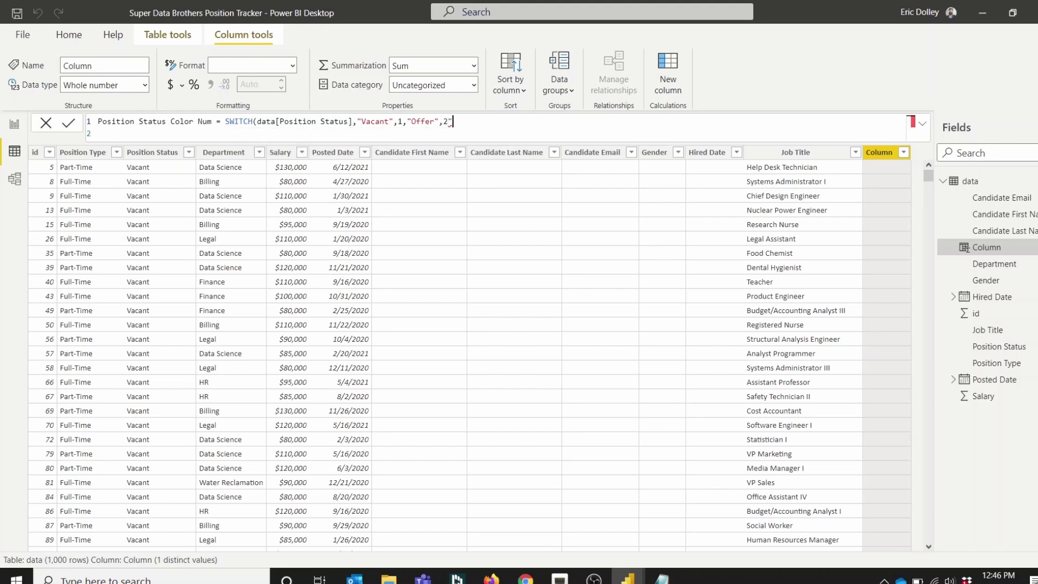
{"action": "key", "text": "BackSpace"}
{"action": "type", "text": ","}
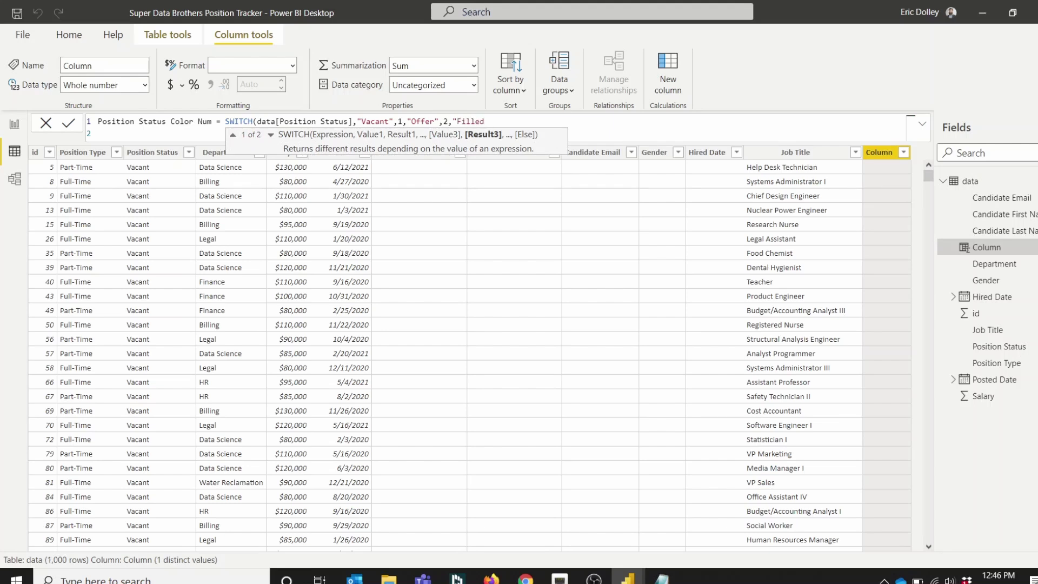
- Map "Filled" to 3, "Canceled" to 4 and any other status to 5 in the SWITCH formula, and commit it
{"action": "type", "text": "\"Filled\","}
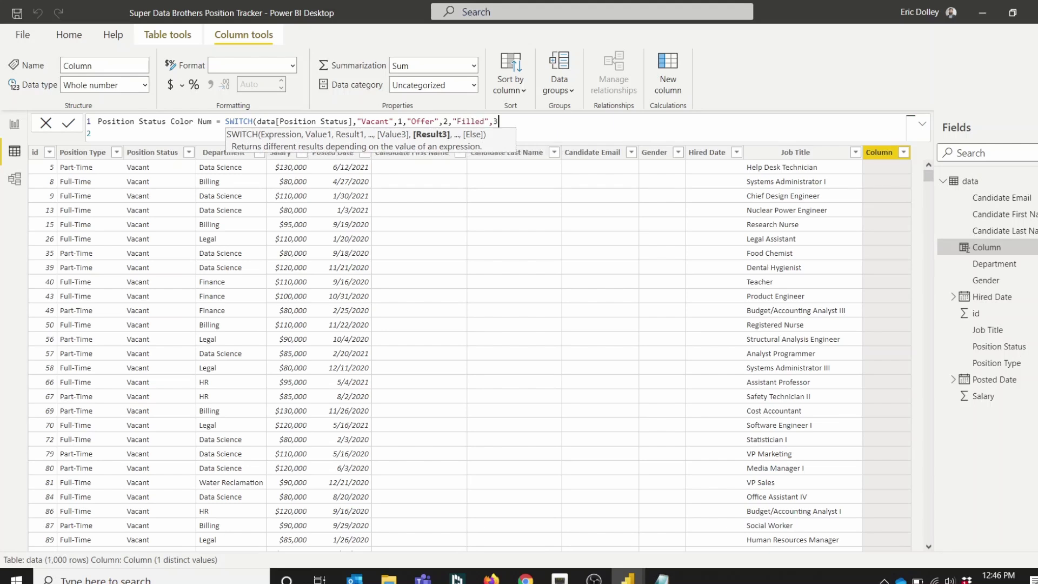
{"action": "type", "text": "3,\"Canceled"}
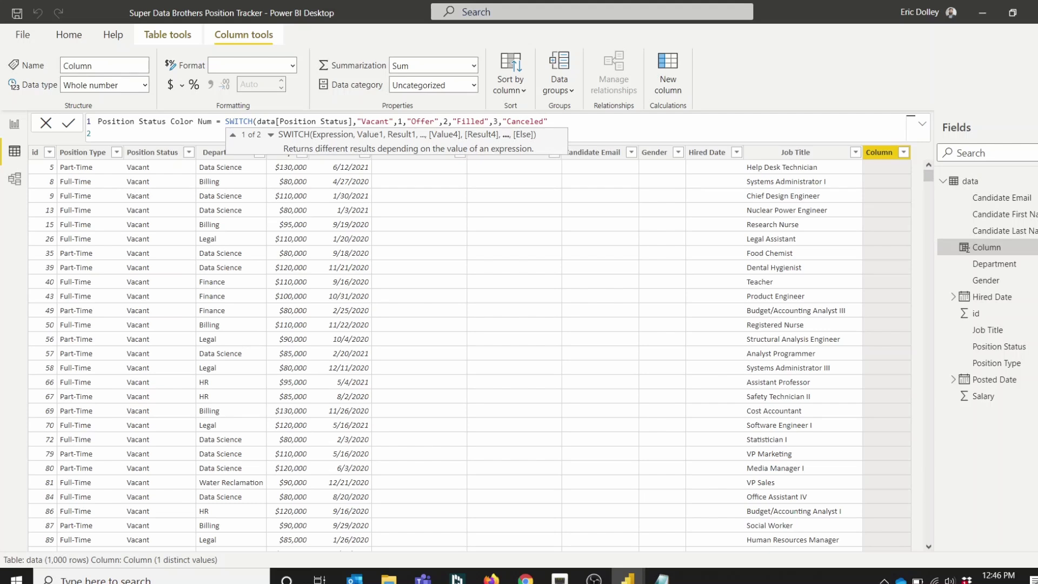
{"action": "type", "text": ","}
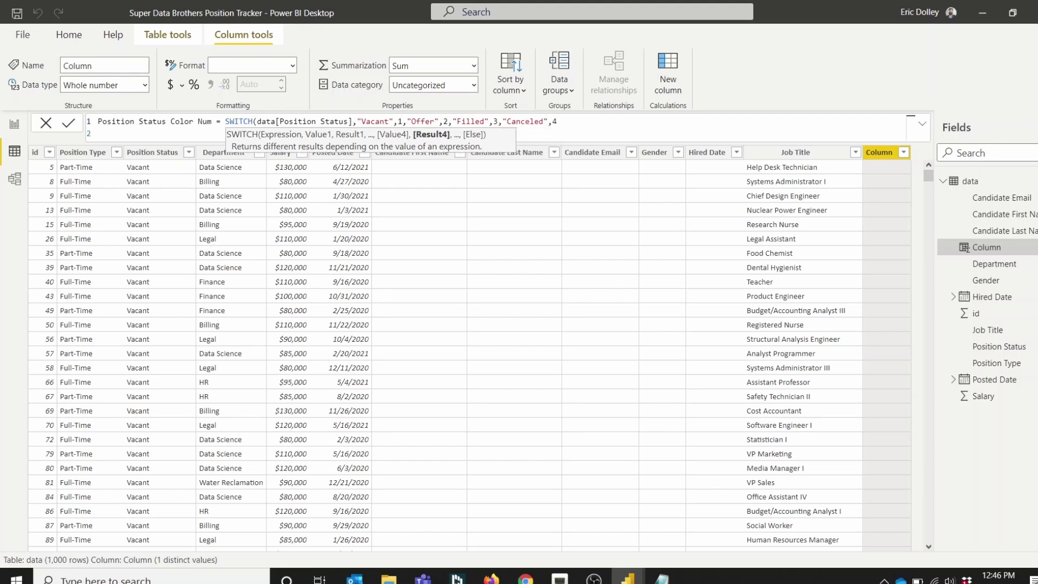
{"action": "type", "text": "4,"}
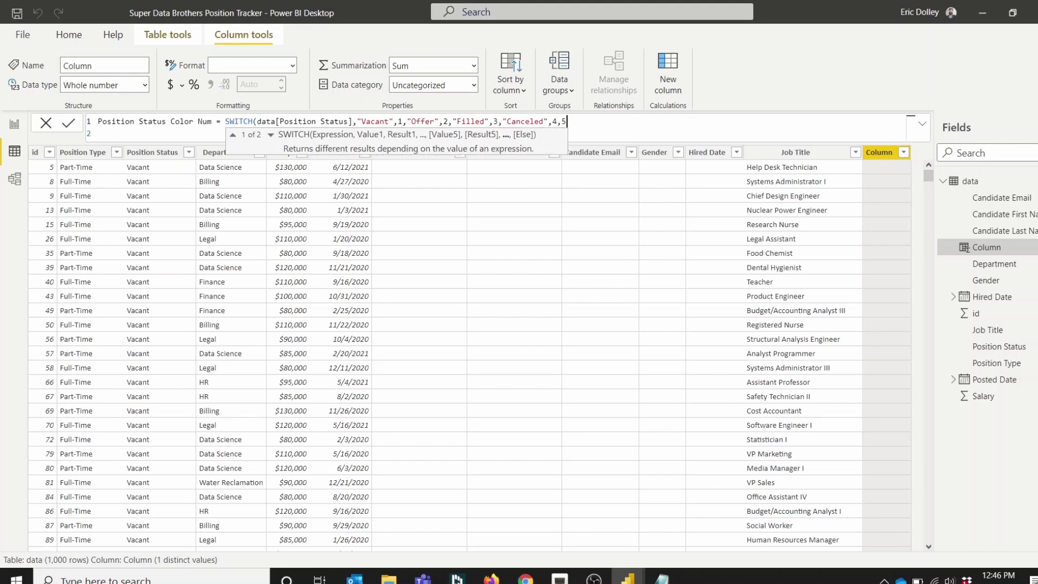
{"action": "type", "text": "5)"}
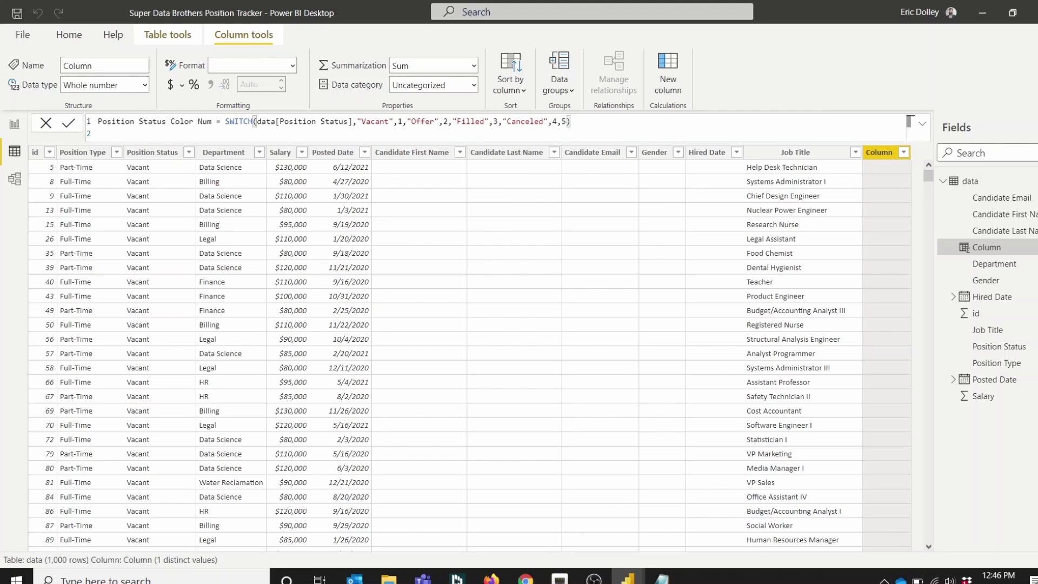
{"action": "key", "text": "Return"}
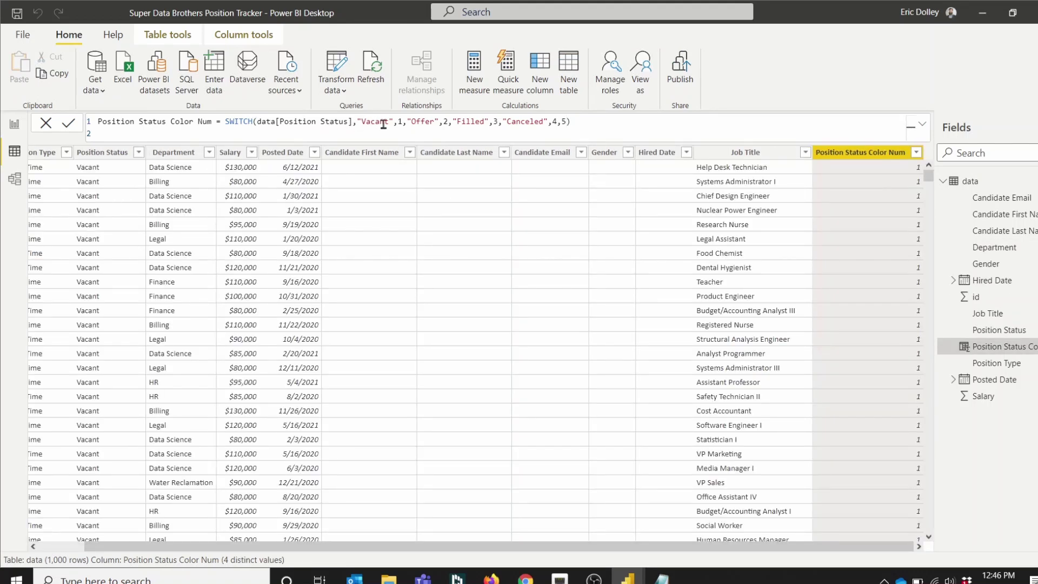
- In the report's table, open the background color conditional formatting of Position Status and format it by rules
{"action": "scroll", "coordinate": [899, 272], "scroll_direction": "down", "scroll_amount": 10}
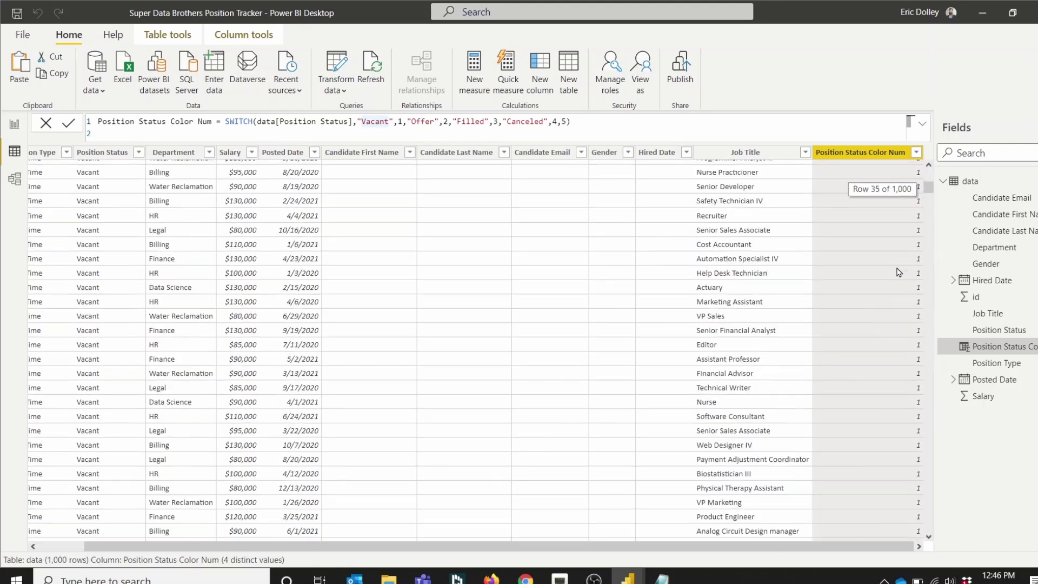
{"action": "scroll", "coordinate": [899, 272], "scroll_direction": "down", "scroll_amount": 20}
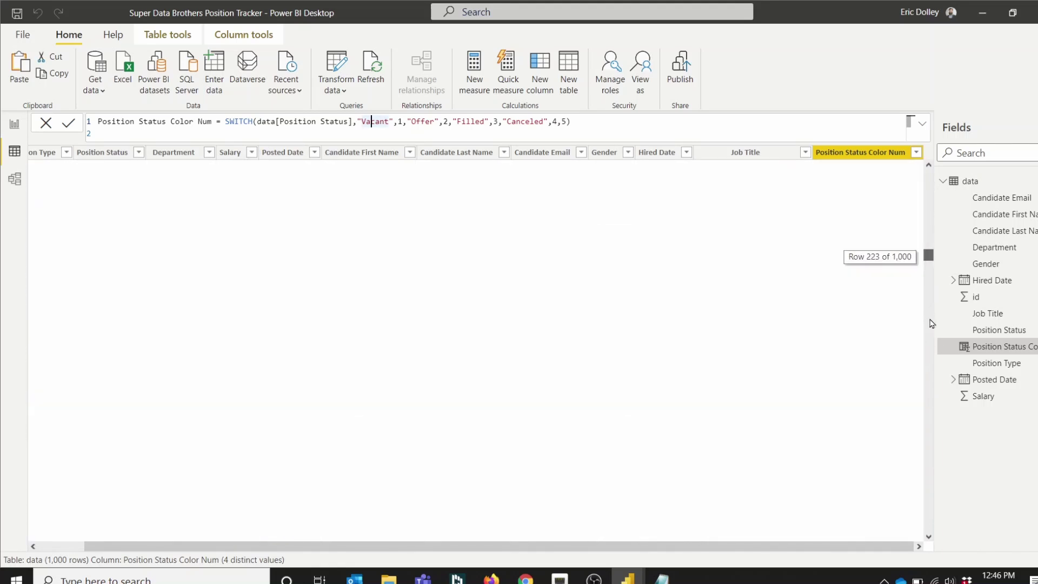
{"action": "scroll", "coordinate": [932, 323], "scroll_direction": "down", "scroll_amount": 20}
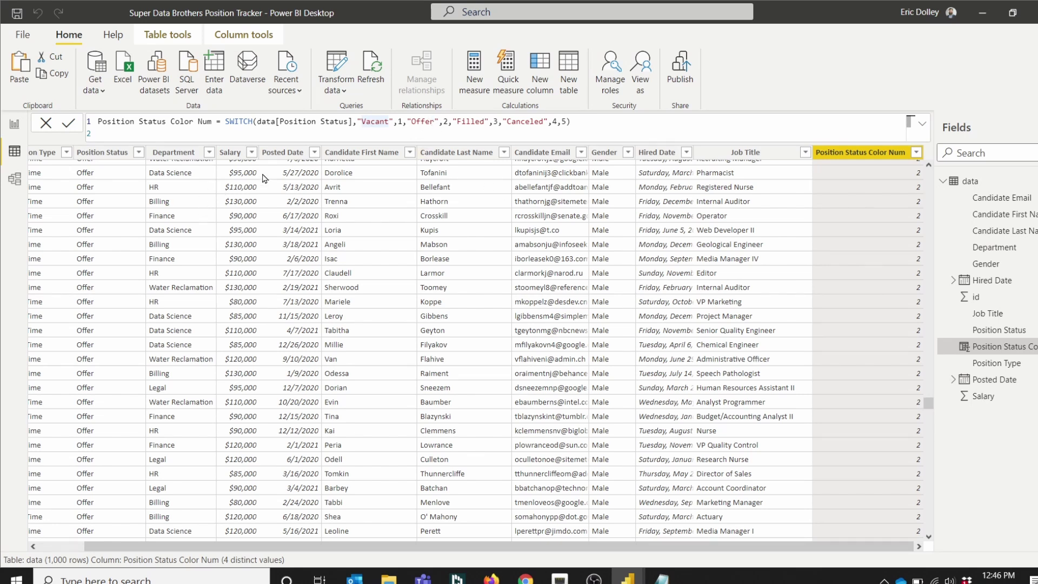
{"action": "left_click", "coordinate": [398, 123]}
{"action": "left_click", "coordinate": [18, 127]}
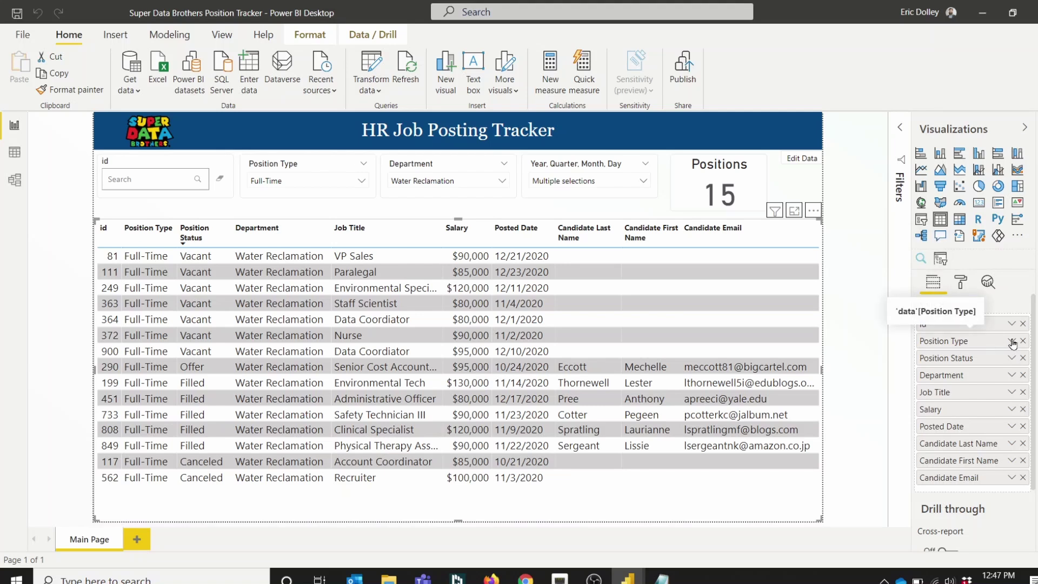
{"action": "left_click", "coordinate": [1012, 358]}
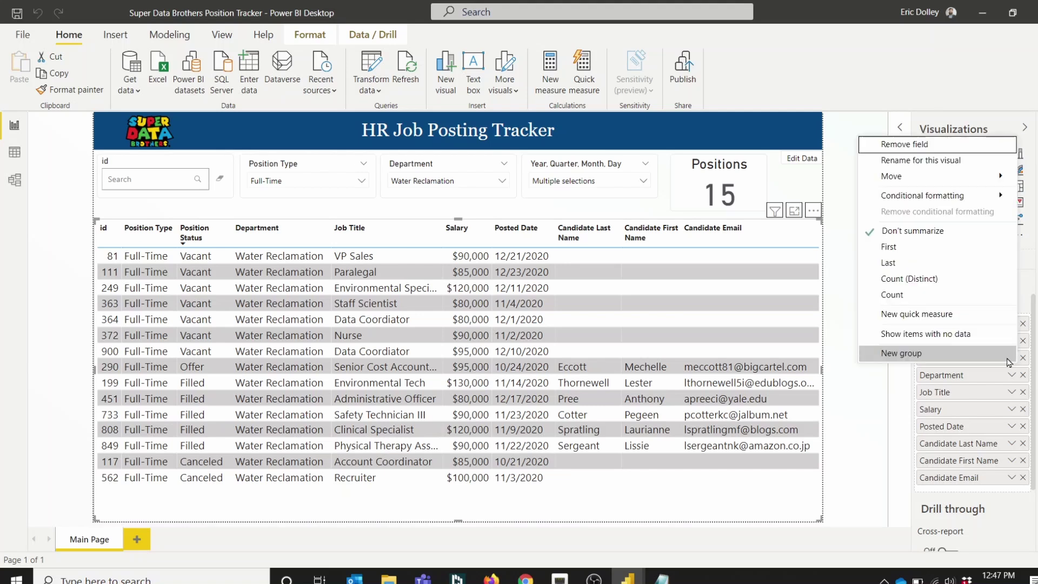
{"action": "mouse_move", "coordinate": [939, 197]}
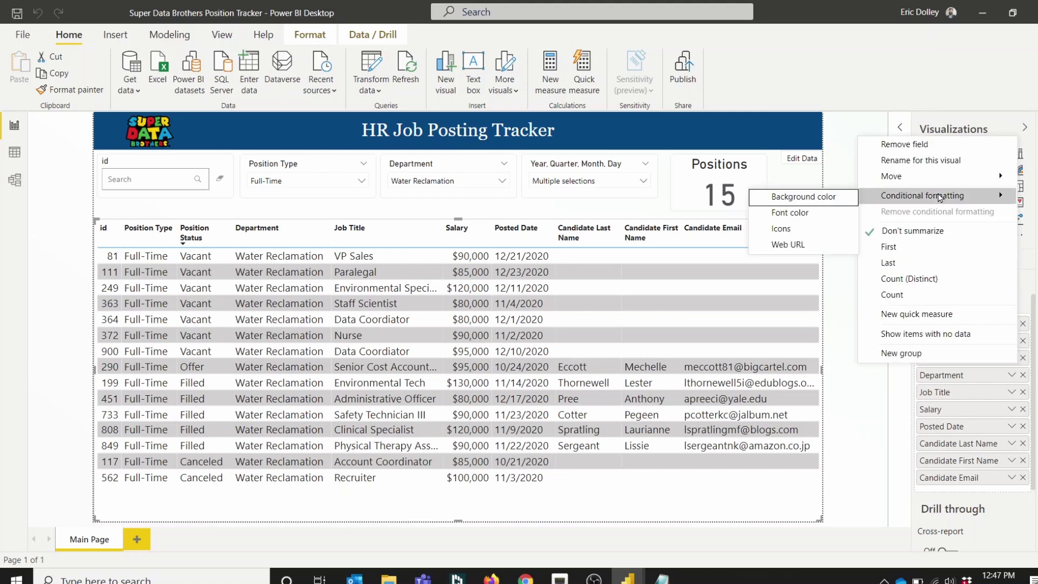
{"action": "left_click", "coordinate": [810, 198]}
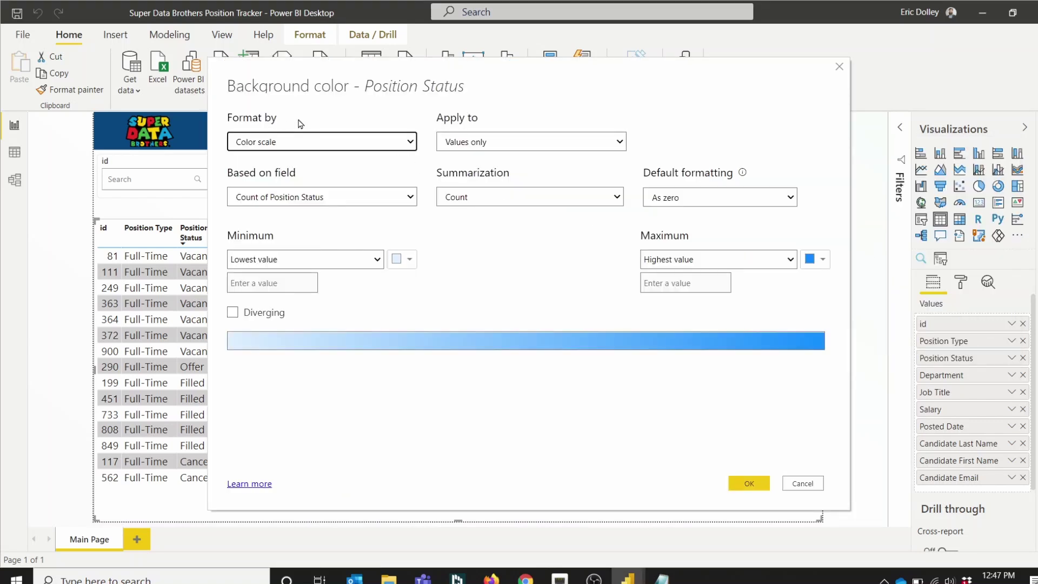
{"action": "left_click", "coordinate": [364, 141]}
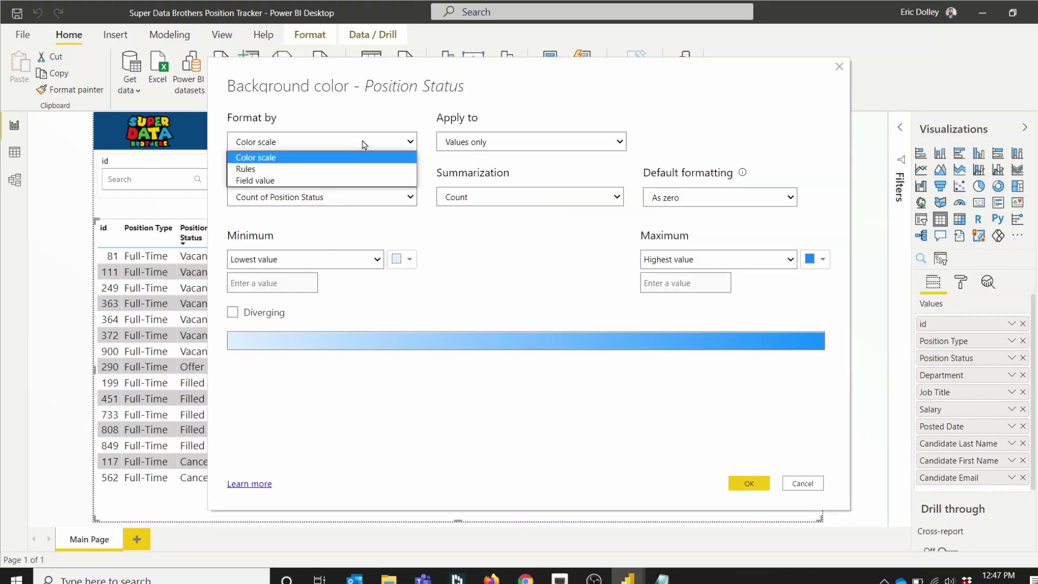
{"action": "left_click", "coordinate": [263, 169]}
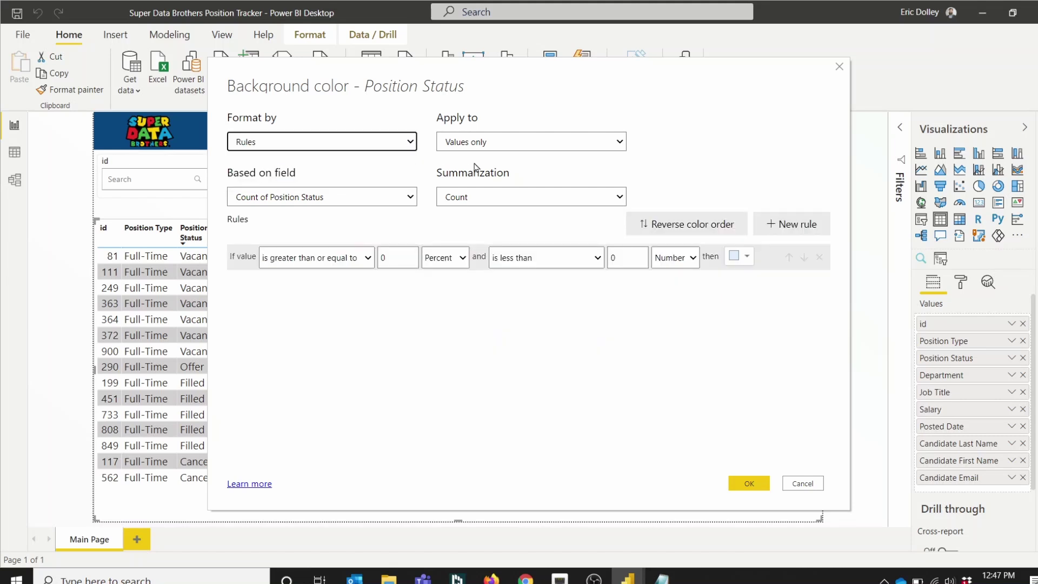
- Apply the background color formatting to values only and base it on the Position Status Color Num field
{"action": "left_click", "coordinate": [505, 144]}
{"action": "left_click", "coordinate": [479, 162]}
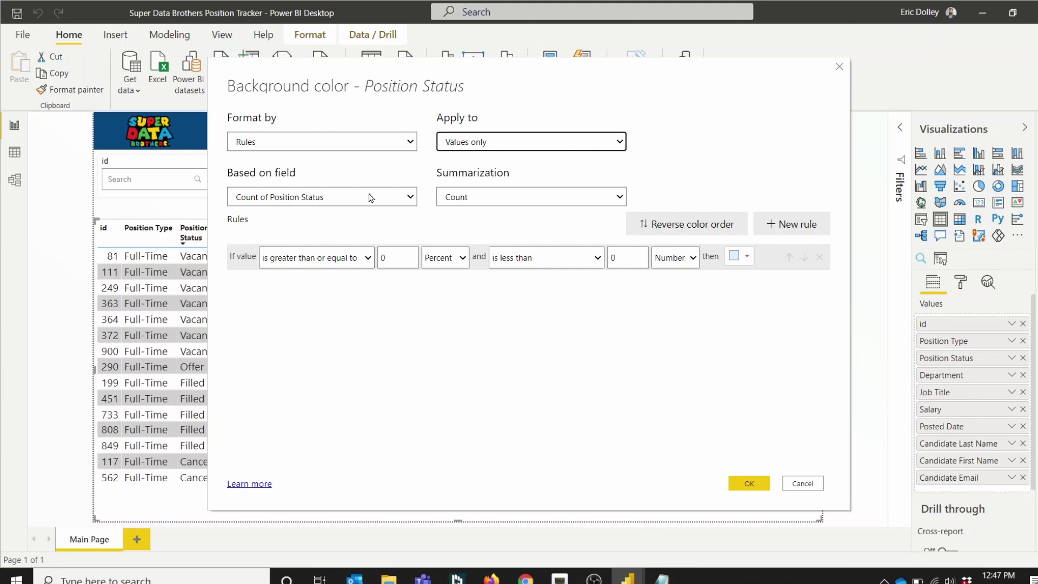
{"action": "left_click", "coordinate": [397, 205]}
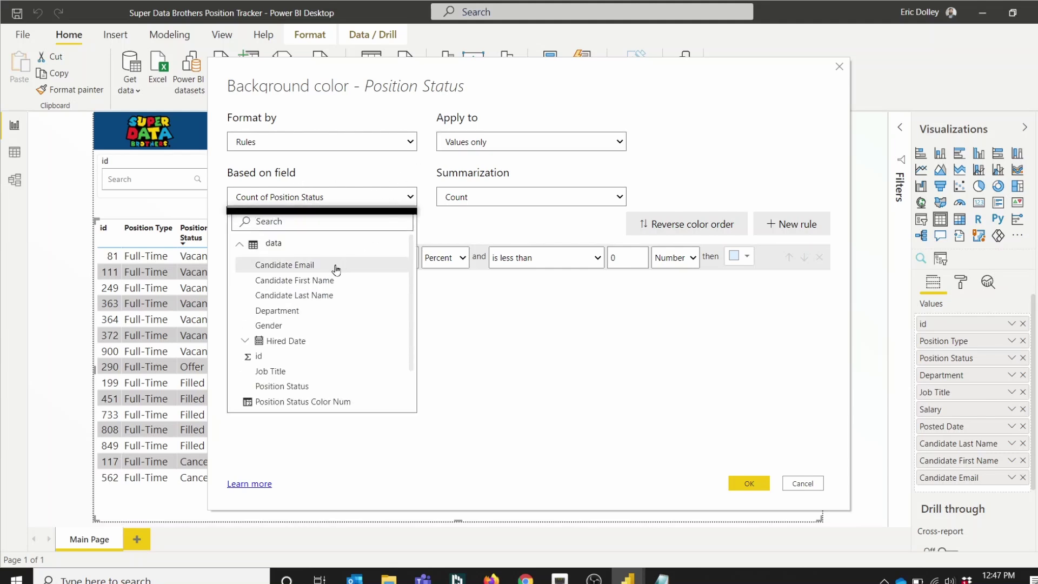
{"action": "scroll", "coordinate": [336, 267], "scroll_direction": "down", "scroll_amount": 1}
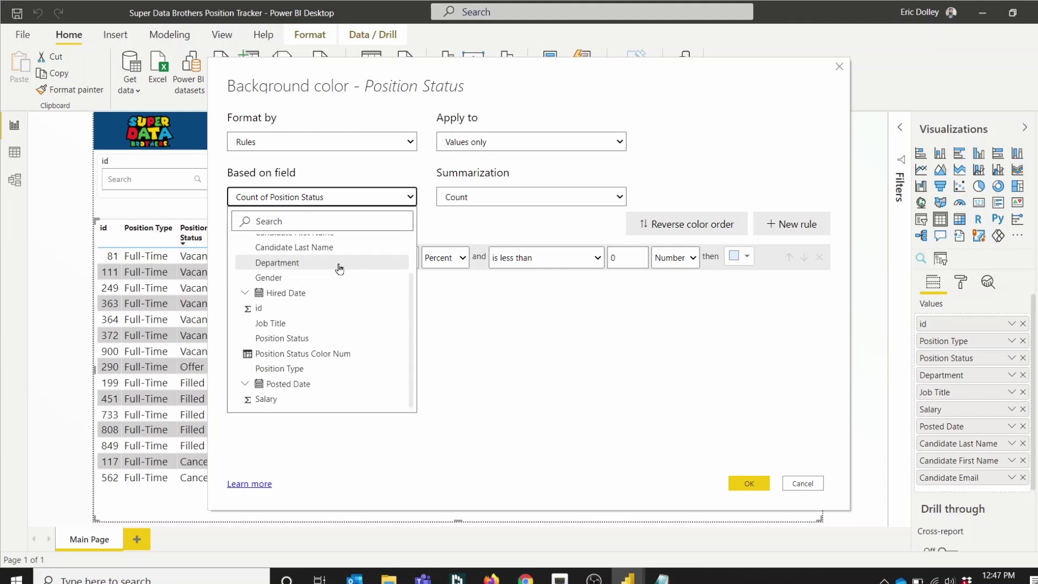
{"action": "left_click", "coordinate": [305, 358]}
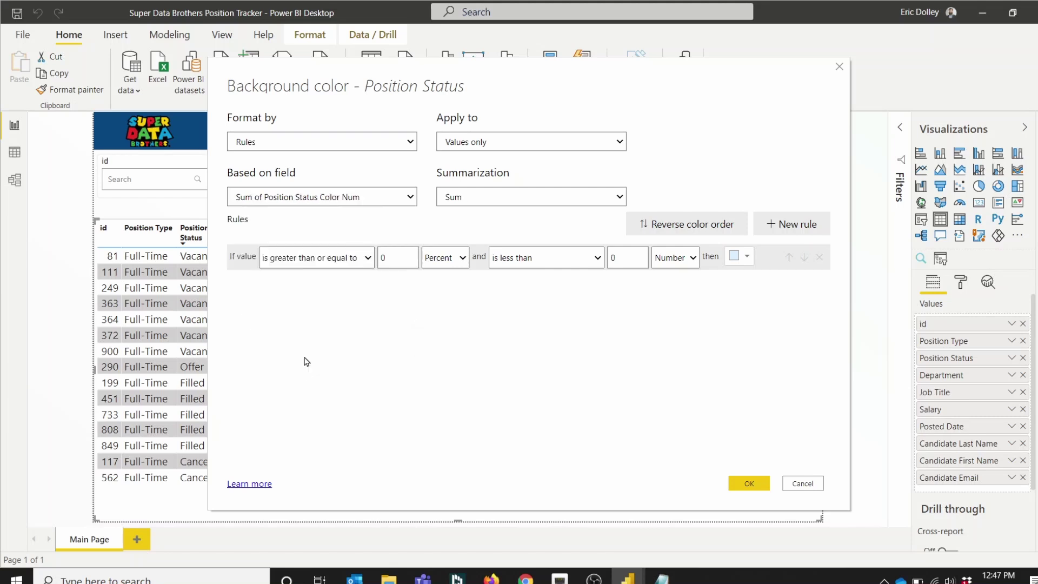
- Move the formatting dialog clear of the table's Position Status column and set the field's summarization to Average
{"action": "left_click", "coordinate": [470, 199]}
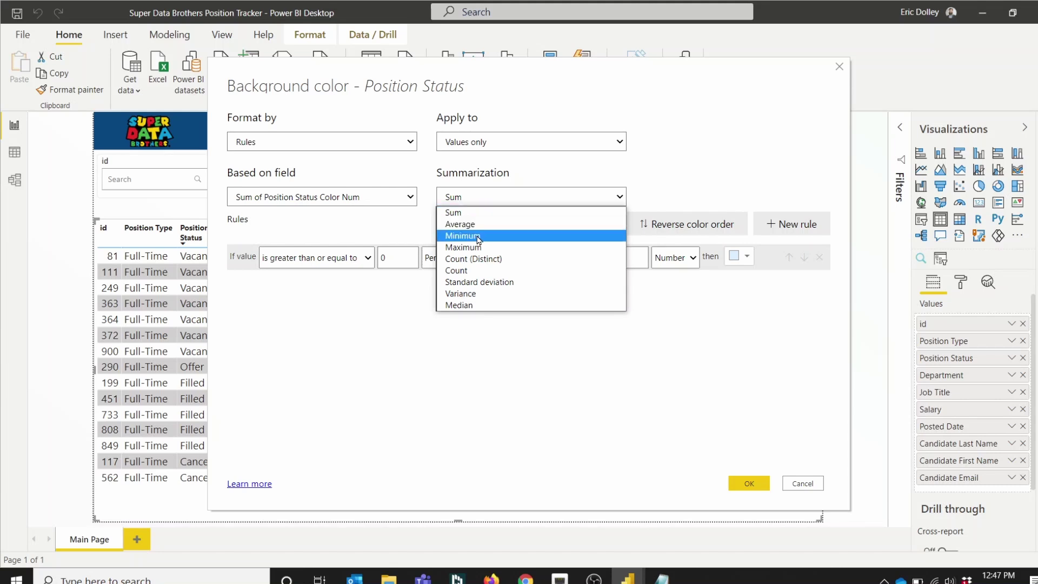
{"action": "left_click", "coordinate": [470, 200]}
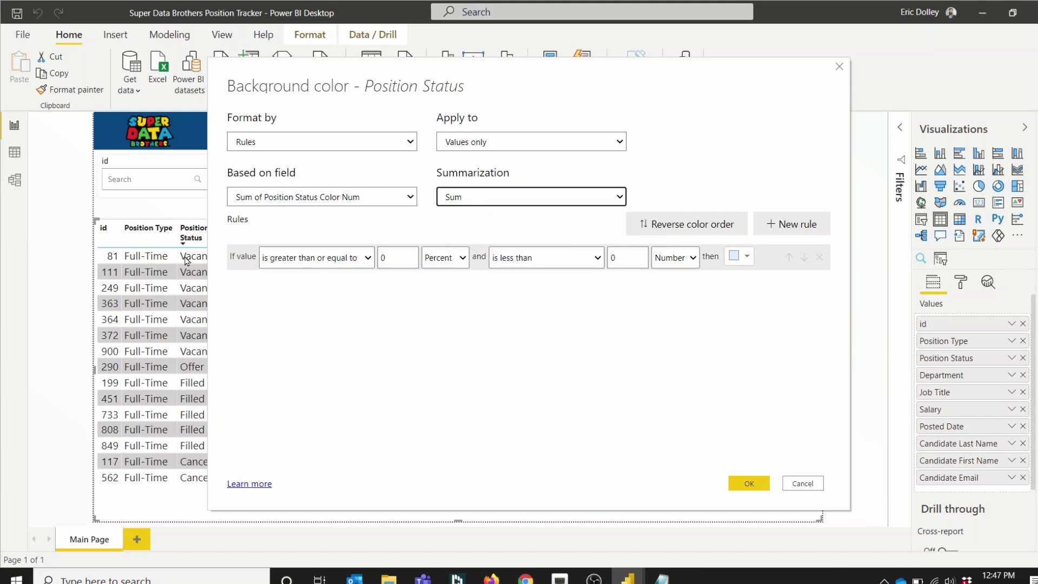
{"action": "left_click_drag", "start_coordinate": [419, 86], "coordinate": [508, 86]}
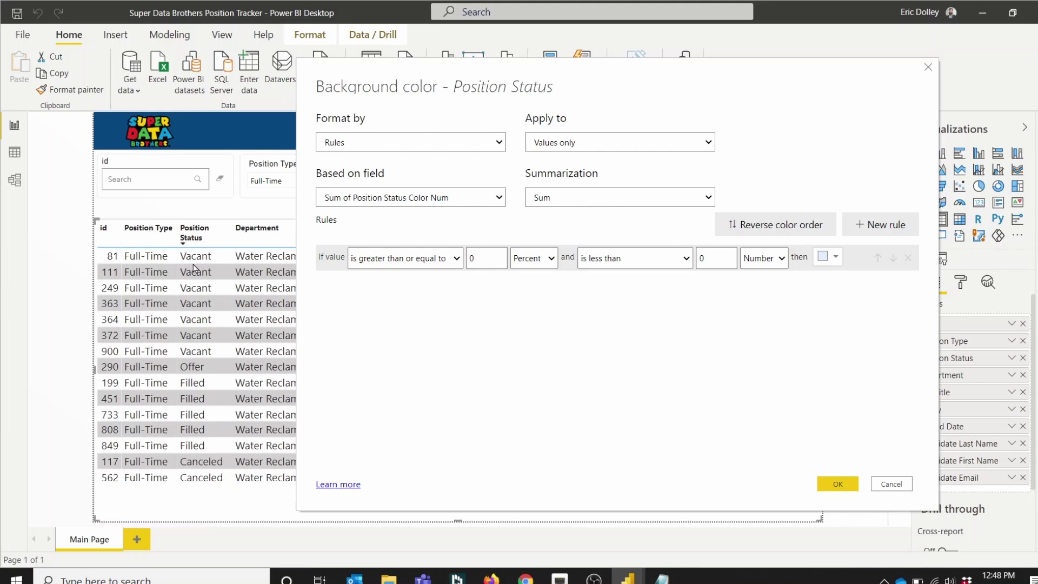
{"action": "left_click", "coordinate": [589, 200]}
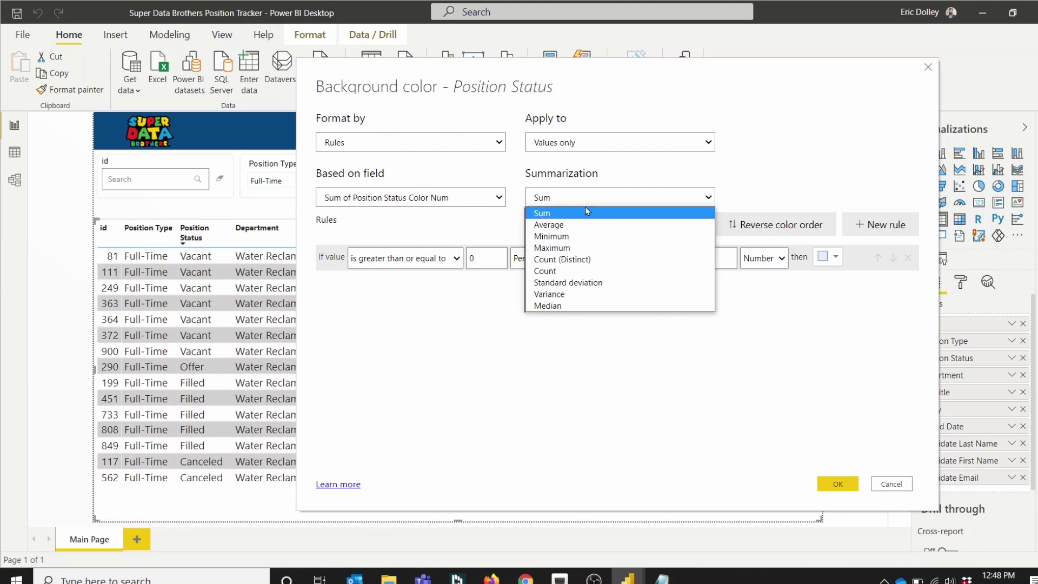
{"action": "left_click", "coordinate": [584, 225]}
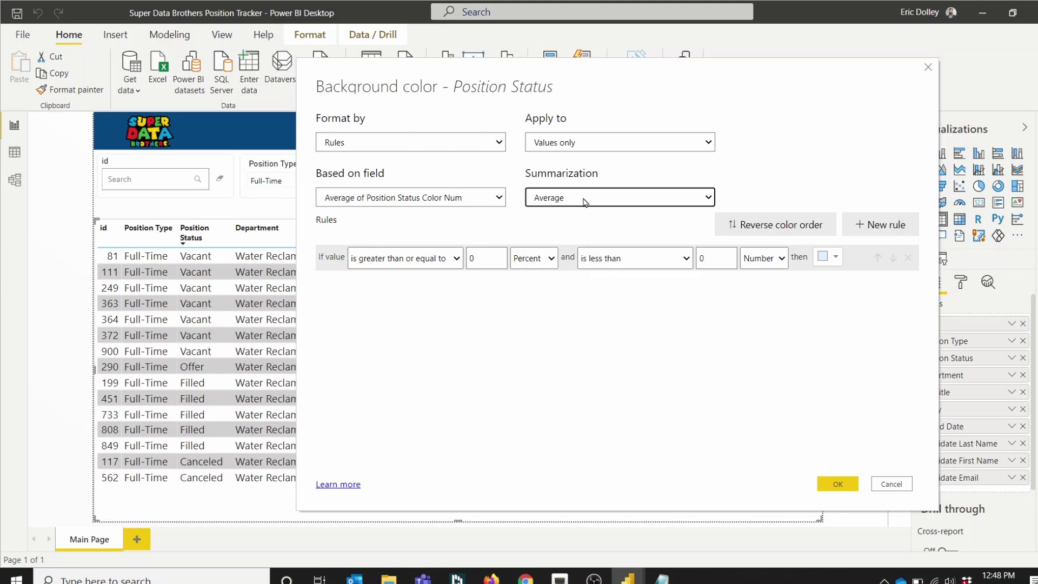
- Add three more rules to the background color formatting
{"action": "left_click", "coordinate": [895, 224]}
{"action": "left_click", "coordinate": [894, 225]}
{"action": "left_click", "coordinate": [895, 224]}
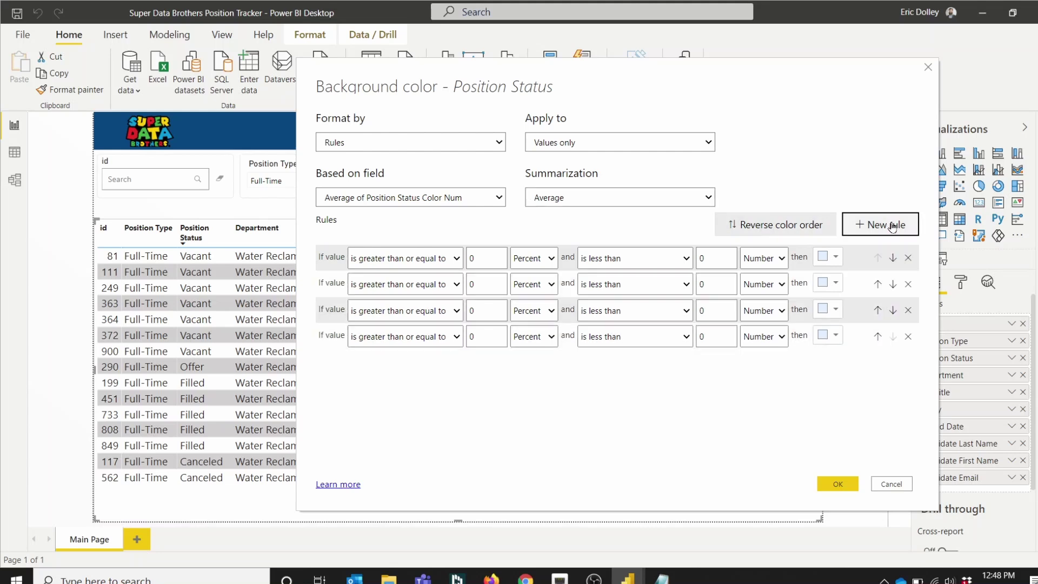
- Set the first rule's condition to "is" with the value 1 as a Number, and give it the recent salmon color
{"action": "left_click", "coordinate": [409, 260]}
{"action": "left_click", "coordinate": [371, 259]}
{"action": "left_click", "coordinate": [371, 259]}
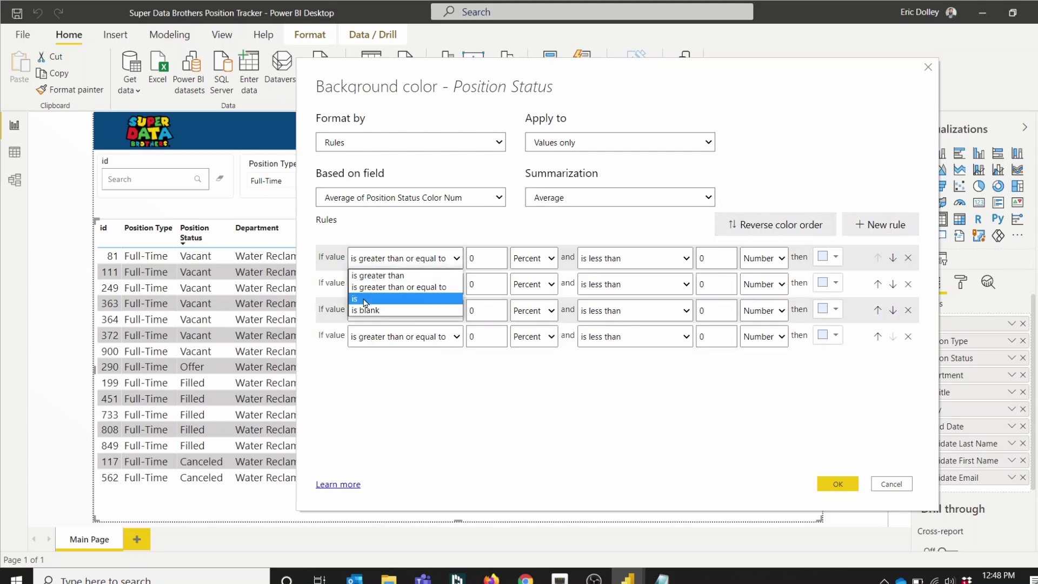
{"action": "left_click", "coordinate": [364, 299]}
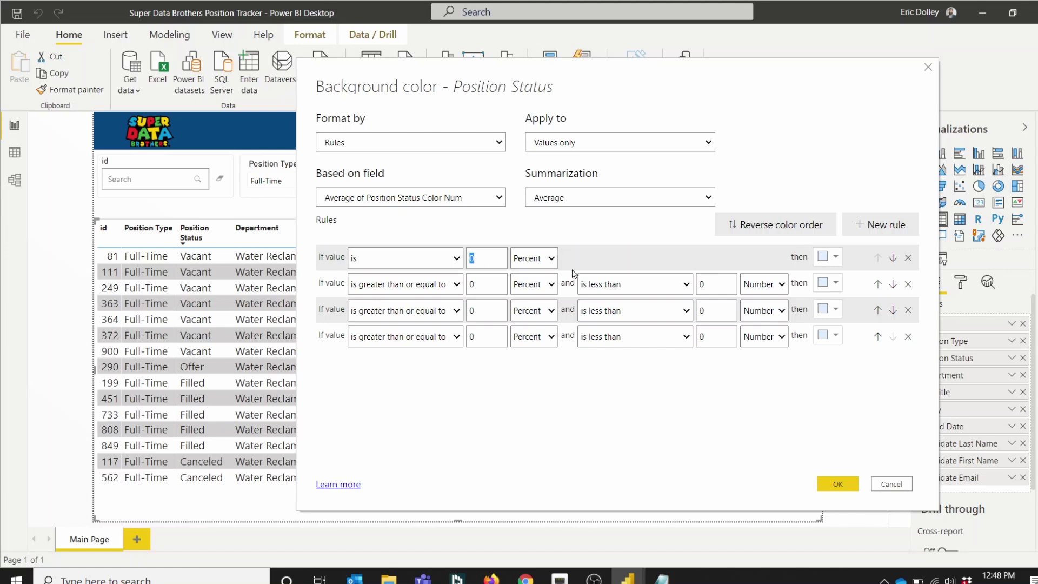
{"action": "key", "text": "BackSpace"}
{"action": "type", "text": "1"}
{"action": "left_click", "coordinate": [538, 258]}
{"action": "left_click", "coordinate": [541, 275]}
{"action": "left_click", "coordinate": [825, 259]}
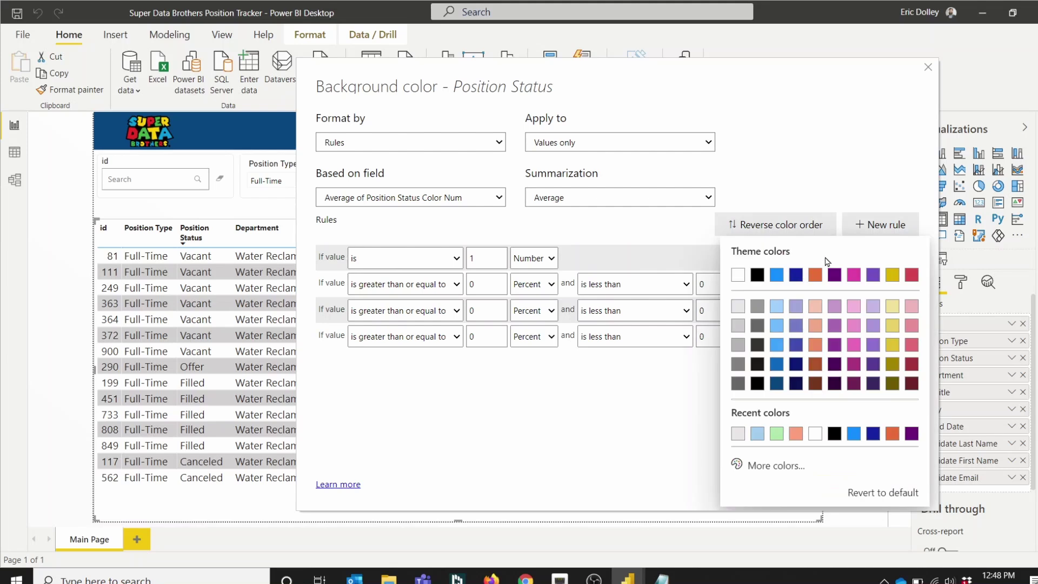
{"action": "left_click", "coordinate": [795, 436]}
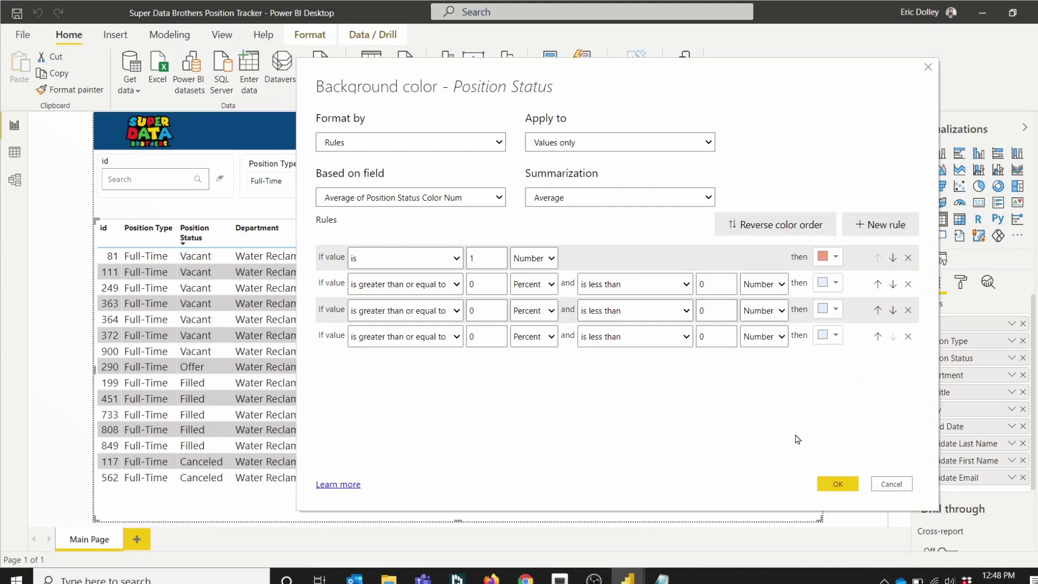
- Set the second rule's condition to "is" with the value 2 as a Number, and give it the recent light green color
{"action": "left_click", "coordinate": [416, 285]}
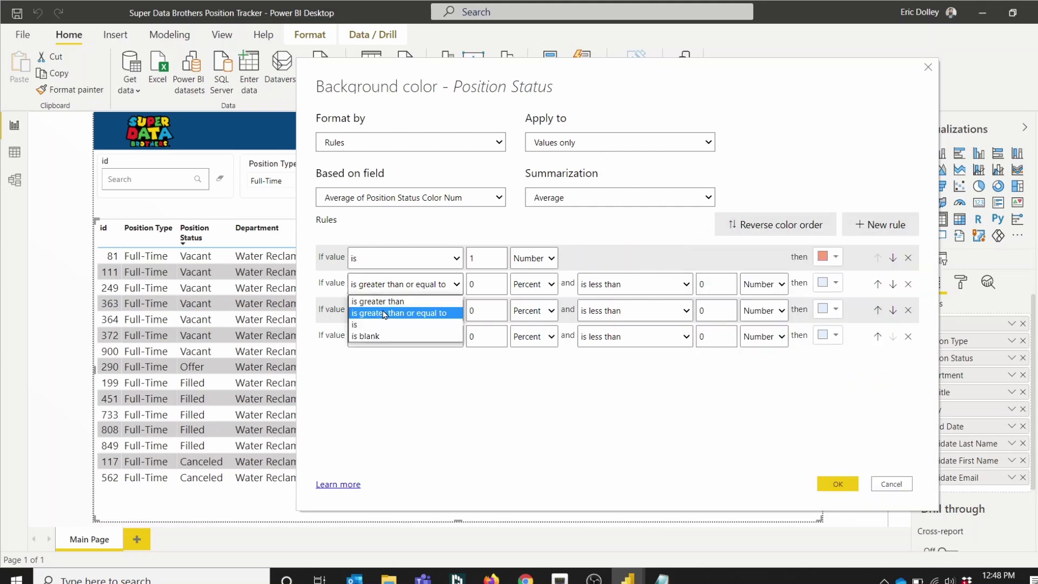
{"action": "left_click", "coordinate": [357, 325]}
{"action": "double_click", "coordinate": [477, 284]}
{"action": "type", "text": "2"}
{"action": "left_click", "coordinate": [550, 284]}
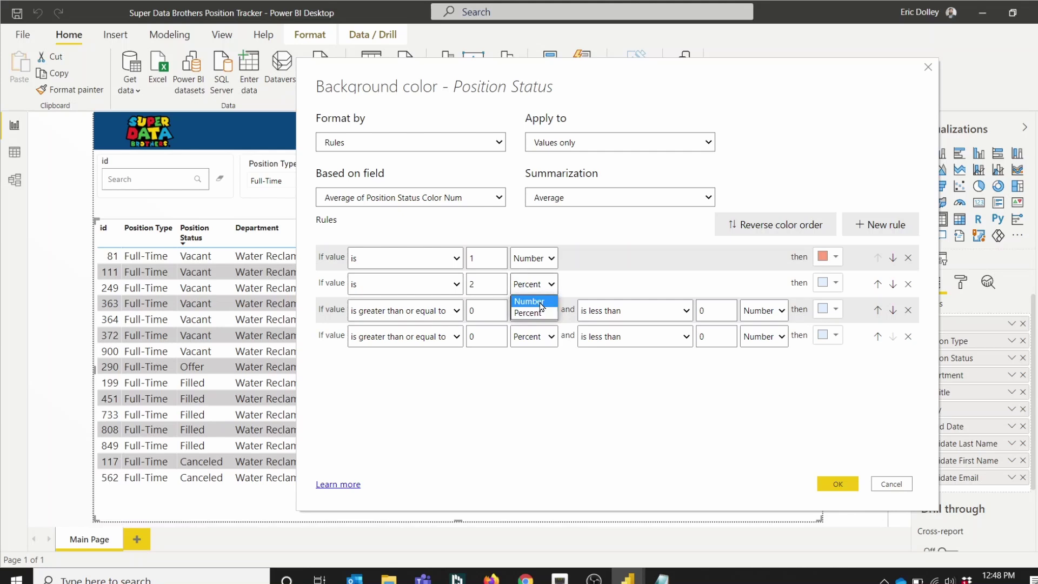
{"action": "left_click", "coordinate": [539, 300]}
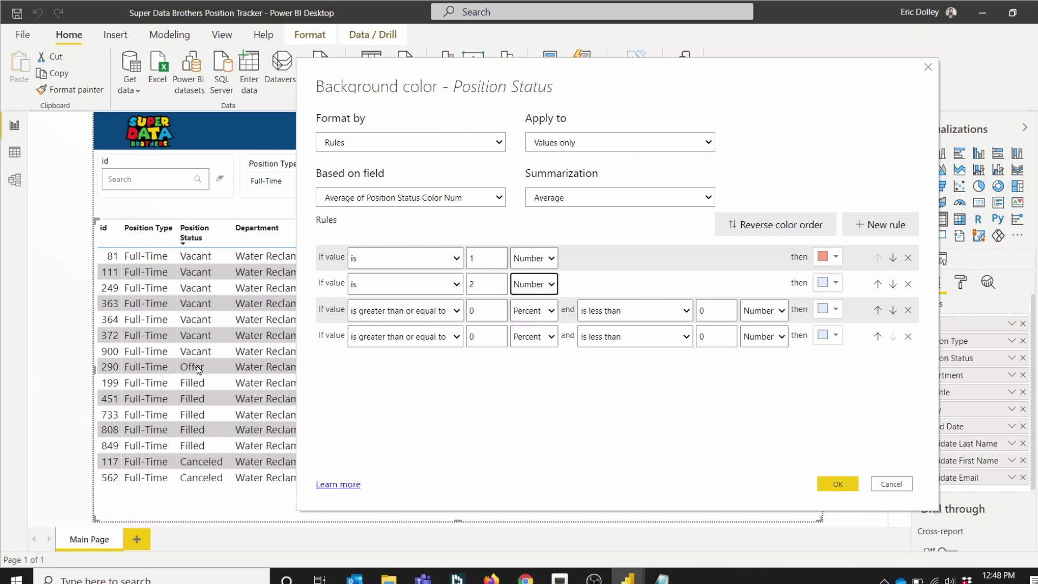
{"action": "left_click", "coordinate": [831, 283]}
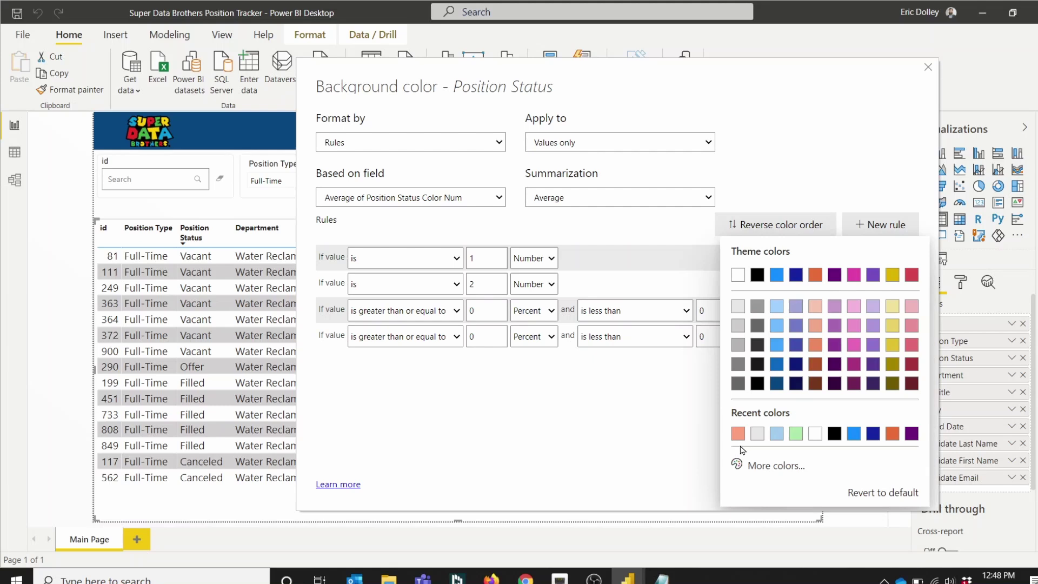
{"action": "left_click", "coordinate": [796, 433]}
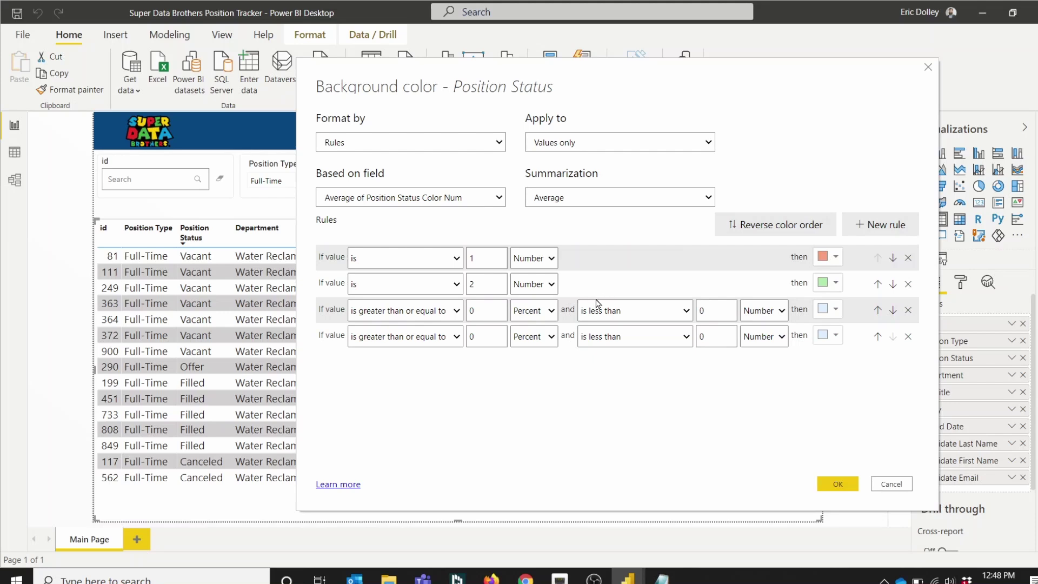
- Set the third rule's condition to "is" with the value 3, and give it the recent light blue color
{"action": "left_click", "coordinate": [438, 312]}
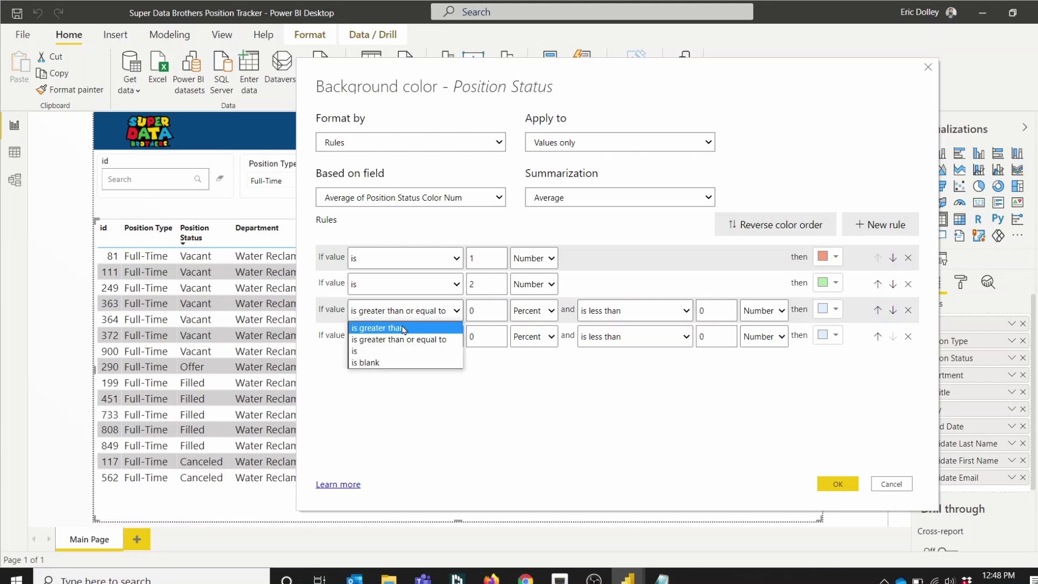
{"action": "left_click", "coordinate": [390, 350]}
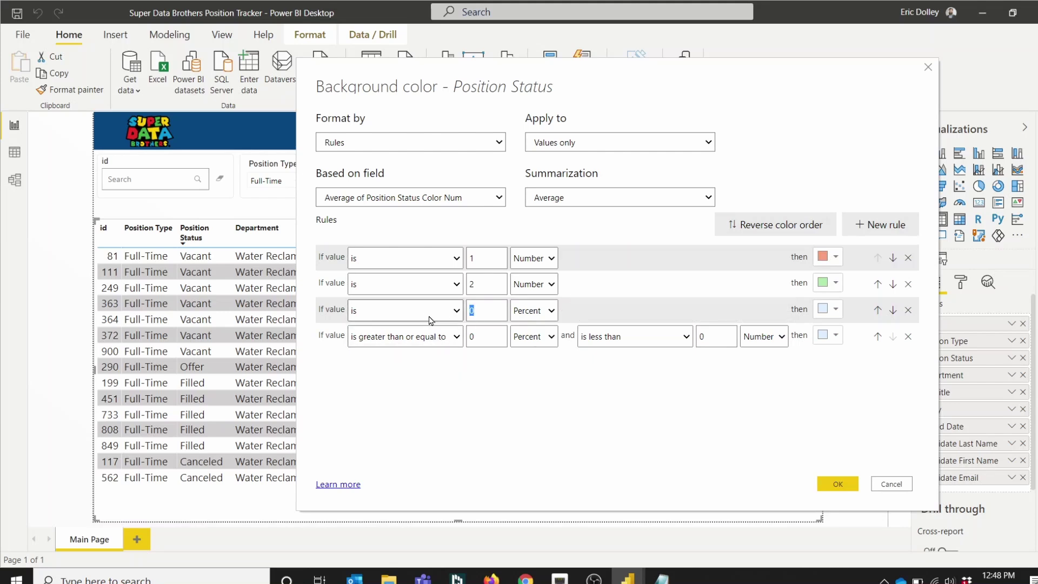
{"action": "type", "text": "3"}
{"action": "left_click", "coordinate": [832, 310]}
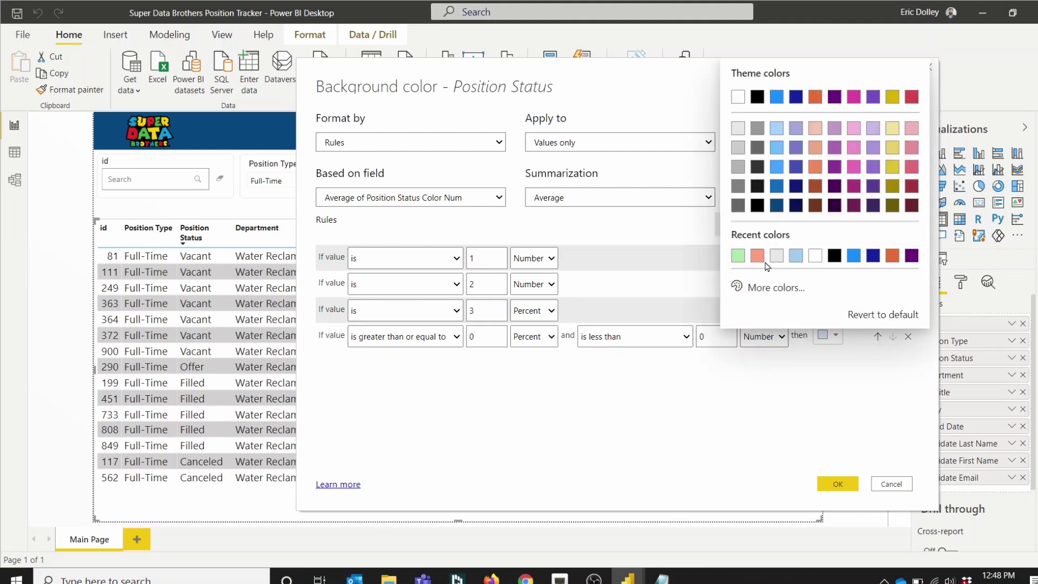
{"action": "left_click", "coordinate": [796, 256]}
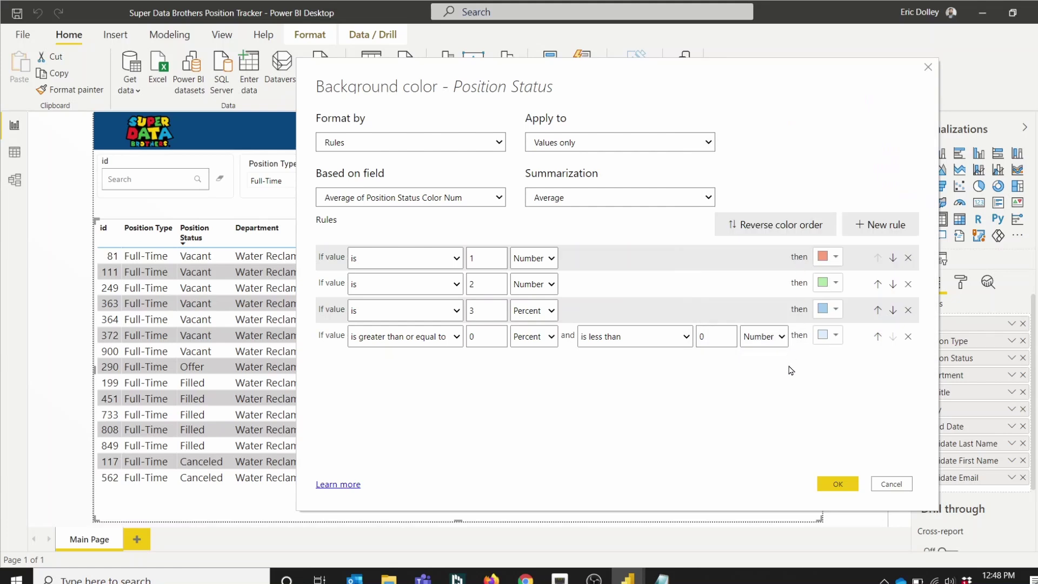
- Set the fourth rule's condition to "is" with the value 4, and make both the third and fourth rules compare as Number
{"action": "left_click", "coordinate": [448, 340]}
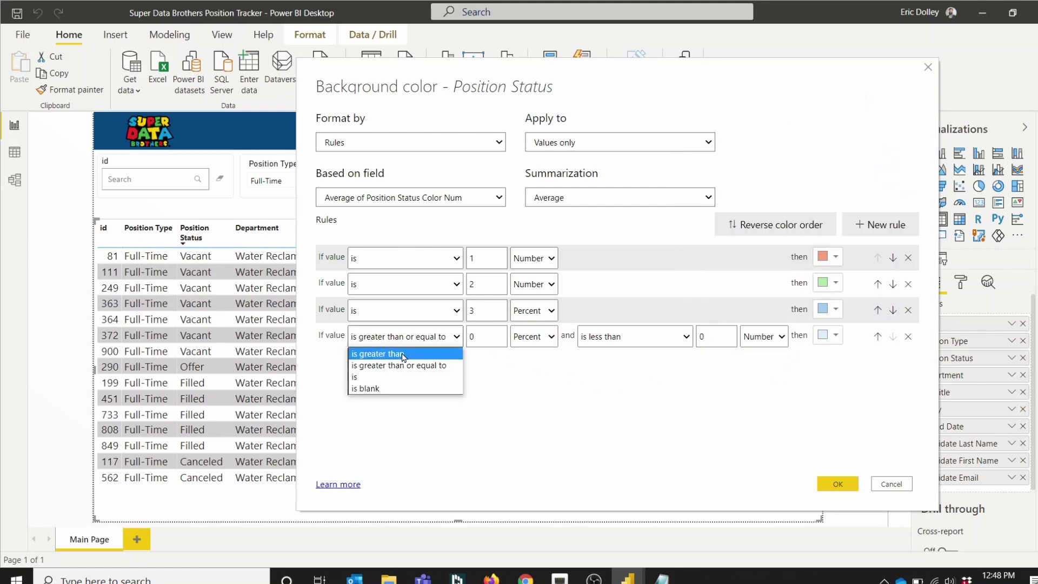
{"action": "left_click", "coordinate": [413, 373]}
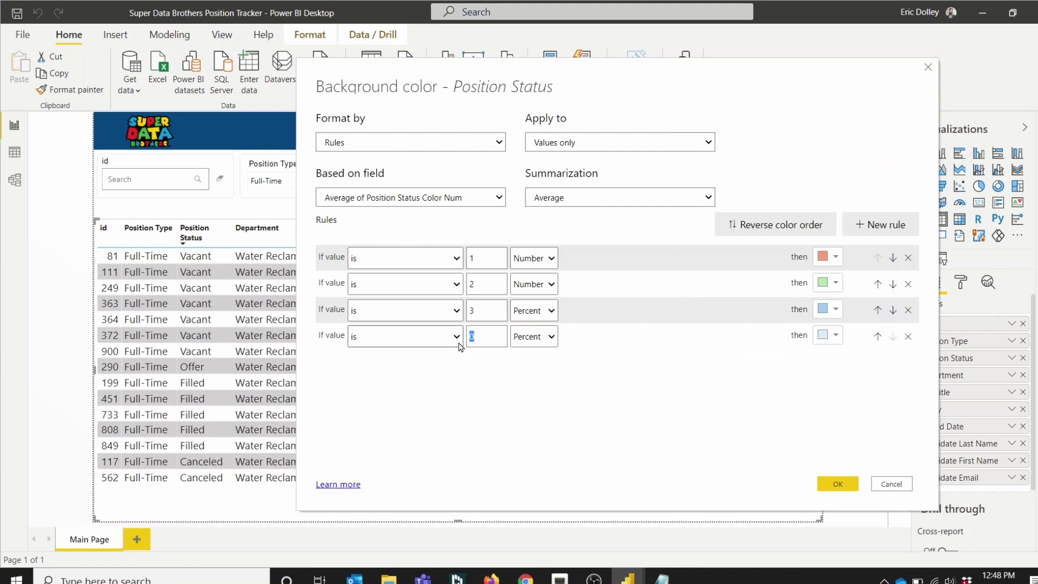
{"action": "type", "text": "4"}
{"action": "left_click", "coordinate": [538, 317]}
{"action": "left_click", "coordinate": [530, 328]}
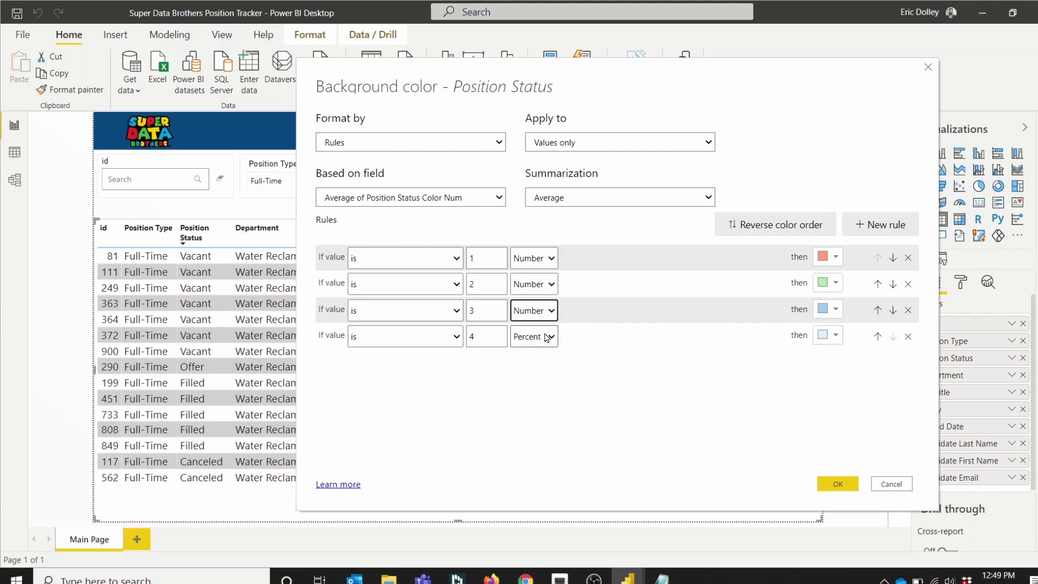
{"action": "left_click", "coordinate": [533, 336]}
{"action": "left_click", "coordinate": [529, 353]}
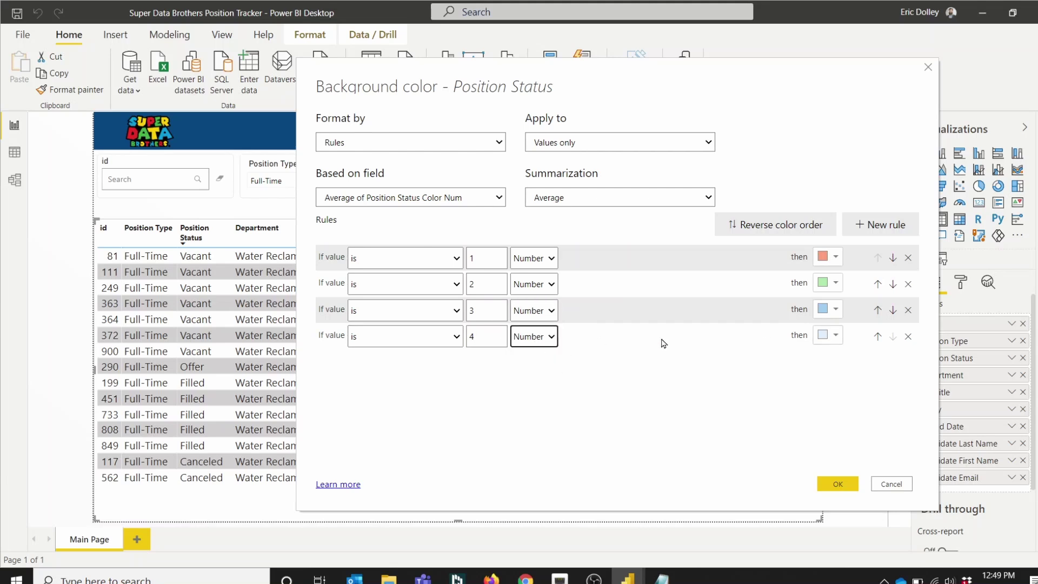
- Give the fourth rule the recent light gray color and apply the background color formatting to the table
{"action": "left_click", "coordinate": [841, 338]}
{"action": "left_click", "coordinate": [796, 261]}
{"action": "left_click", "coordinate": [836, 484]}
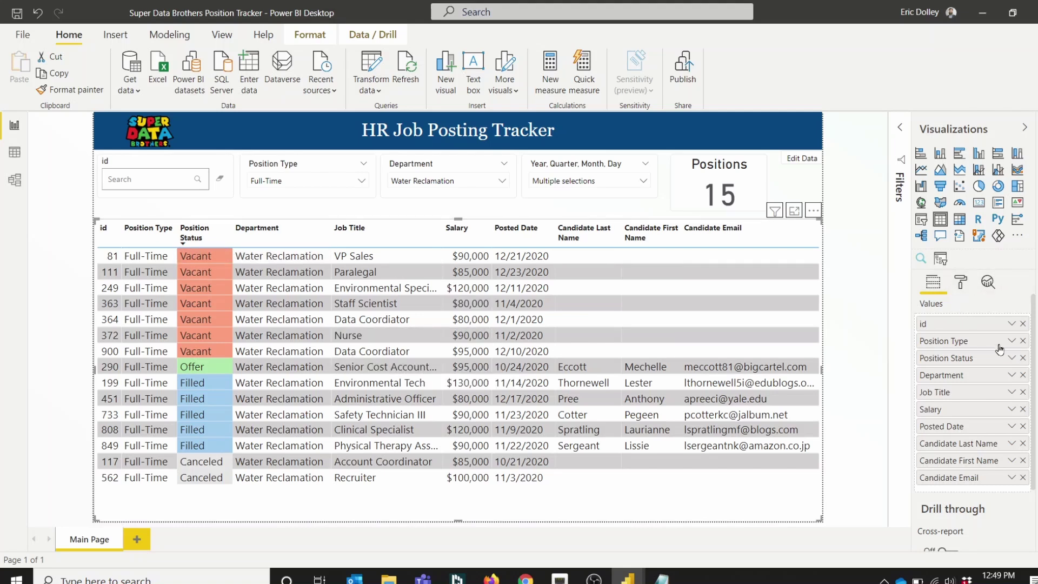
- Look through the conditional formatting types offered for the Position Status field
{"action": "left_click", "coordinate": [1011, 359]}
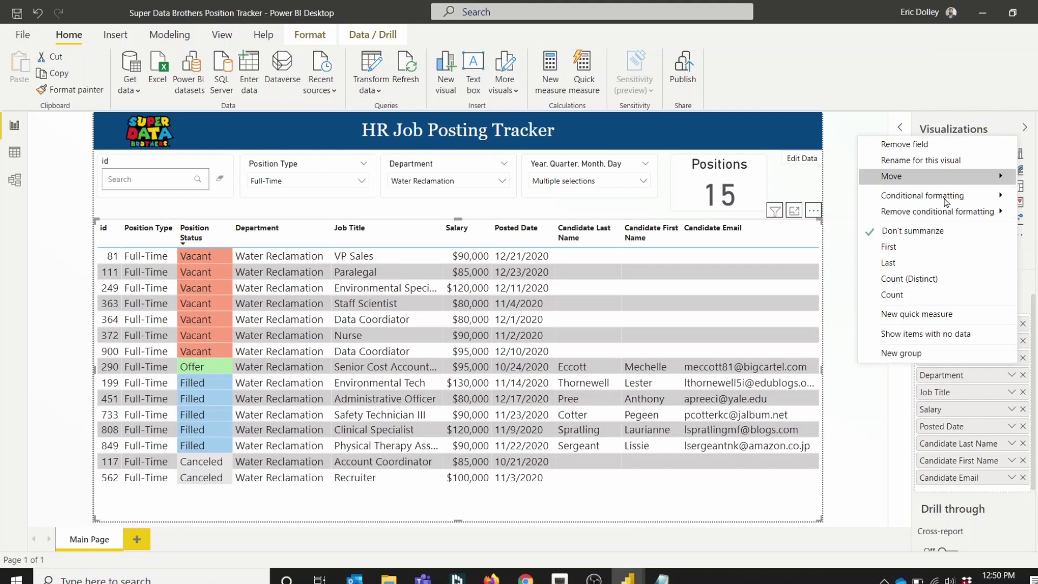
{"action": "mouse_move", "coordinate": [984, 199]}
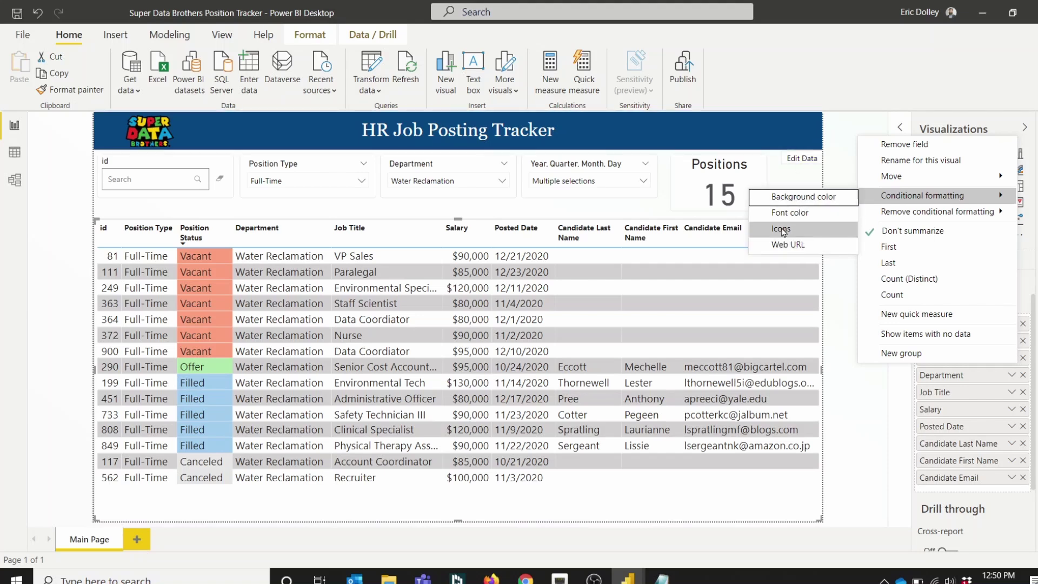
{"action": "left_click", "coordinate": [880, 92]}
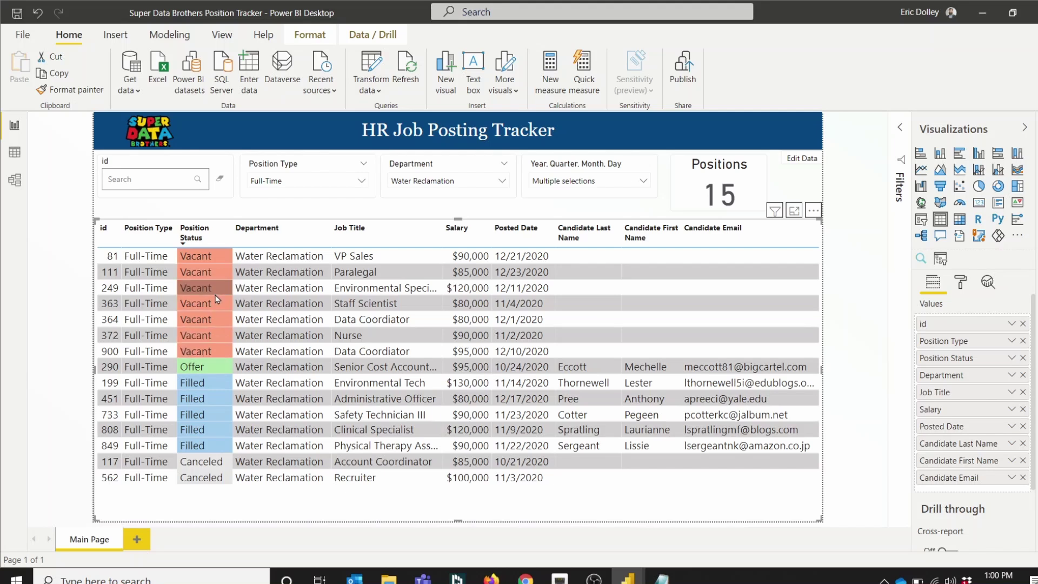
- Reopen the Position Status background color rules and change the first rule's color to the light lavender theme shade
{"action": "left_click", "coordinate": [1011, 342]}
{"action": "left_click", "coordinate": [1012, 359]}
{"action": "left_click", "coordinate": [1012, 359]}
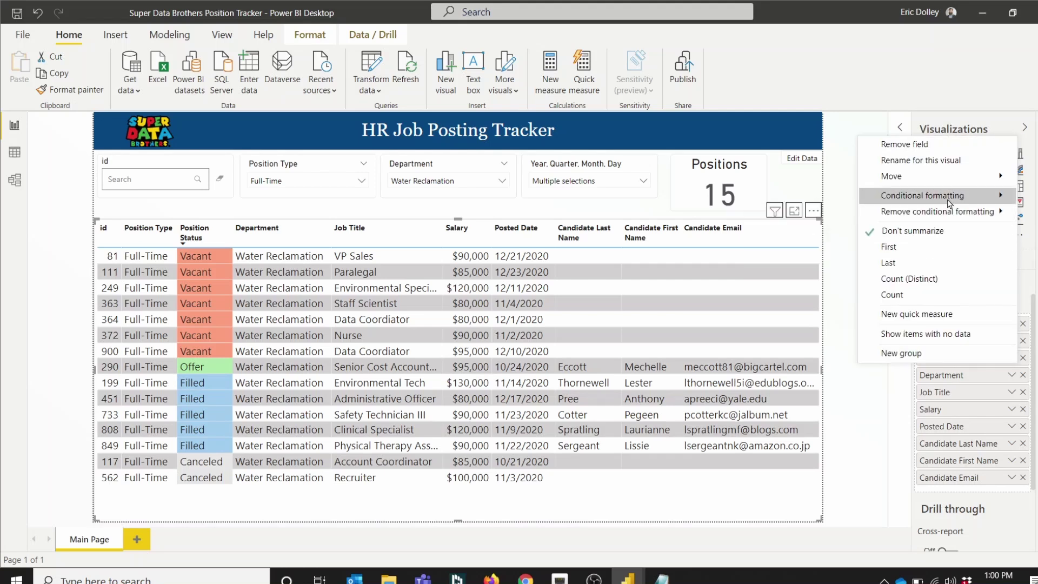
{"action": "mouse_move", "coordinate": [947, 203]}
{"action": "left_click", "coordinate": [814, 199]}
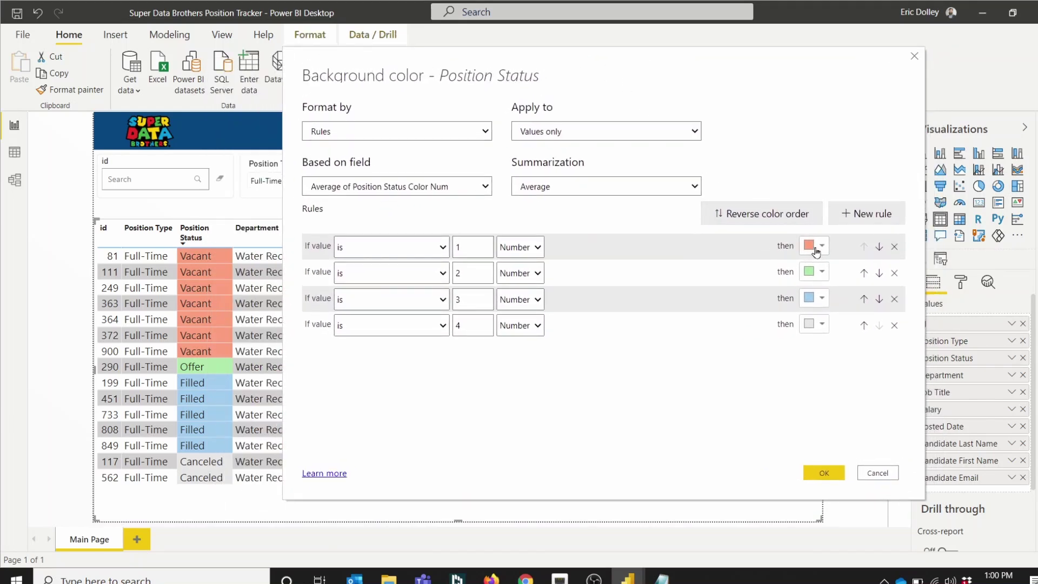
{"action": "left_click", "coordinate": [816, 249]}
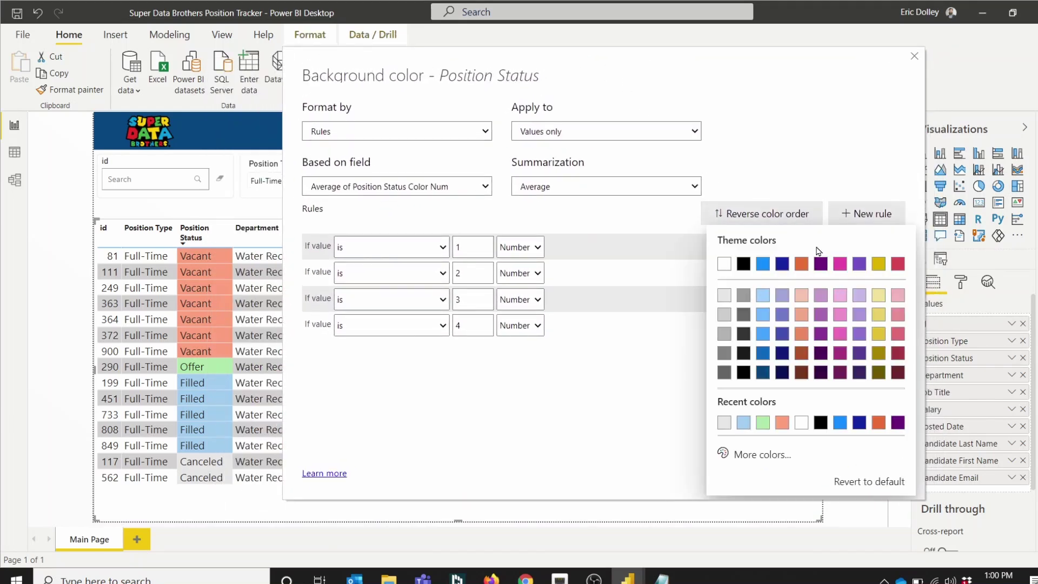
{"action": "left_click", "coordinate": [777, 299]}
- Change the fourth rule's color to black and apply the updated background color rules
{"action": "left_click", "coordinate": [820, 324]}
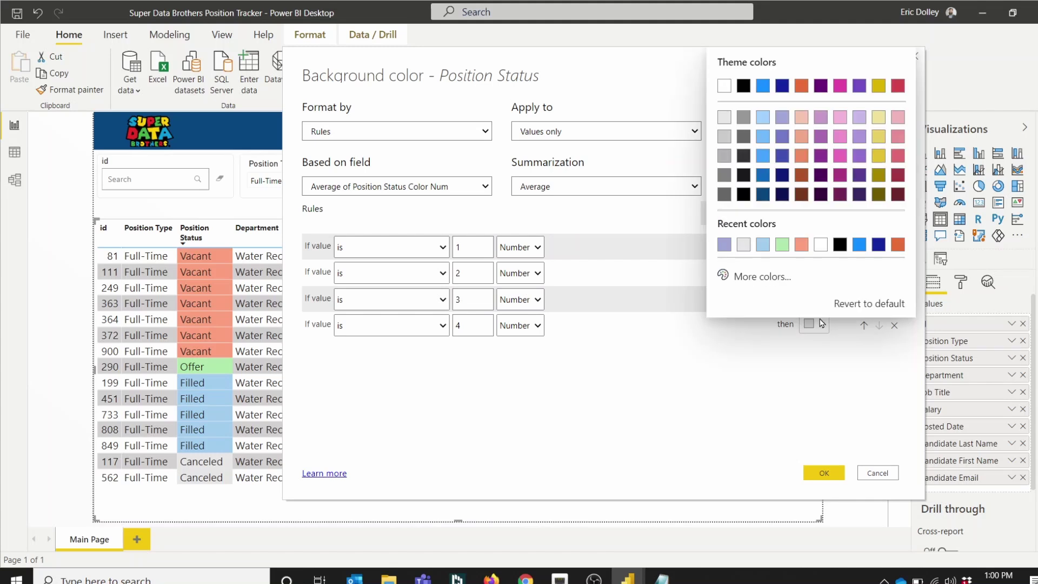
{"action": "left_click", "coordinate": [841, 247]}
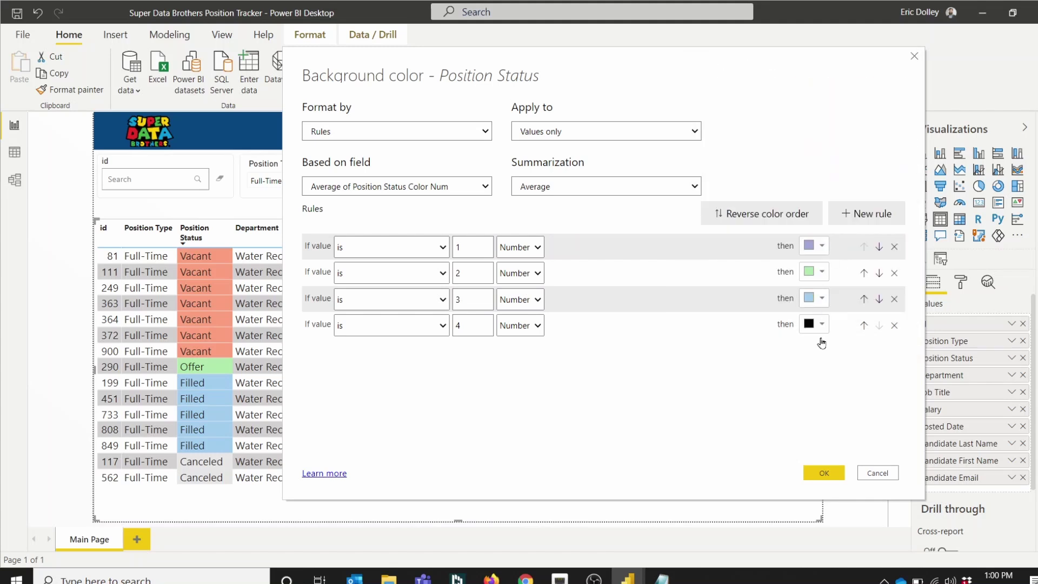
{"action": "left_click", "coordinate": [822, 475]}
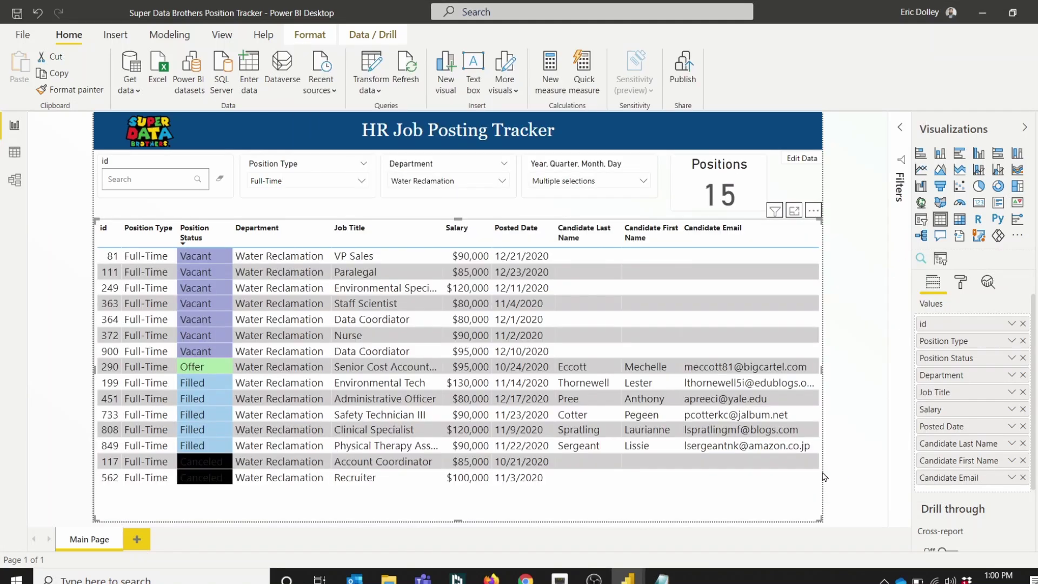